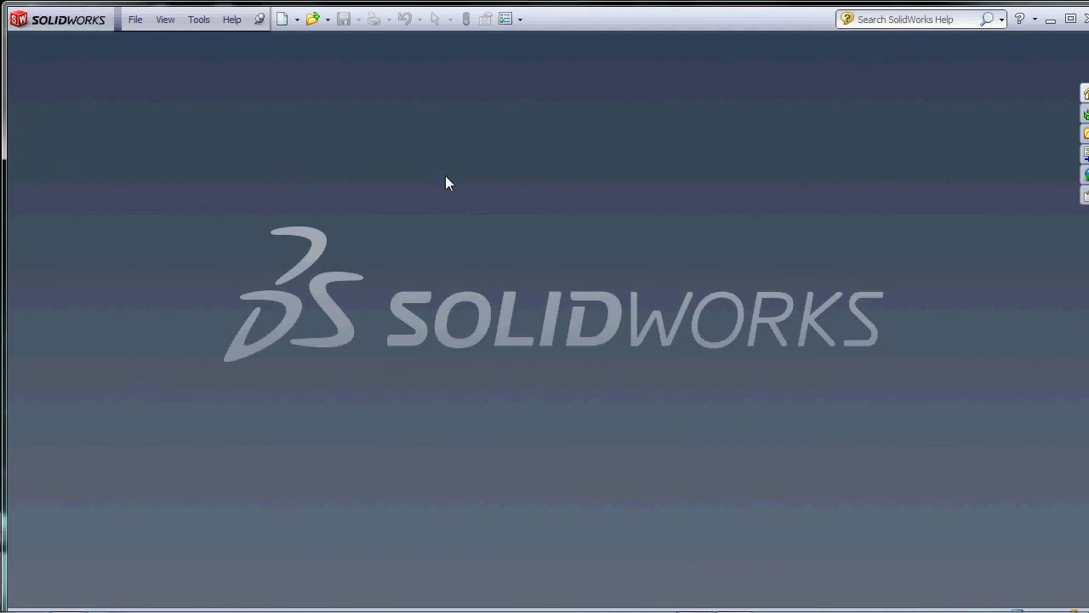
Create a new blank part from the Part template
left_click(298, 20)
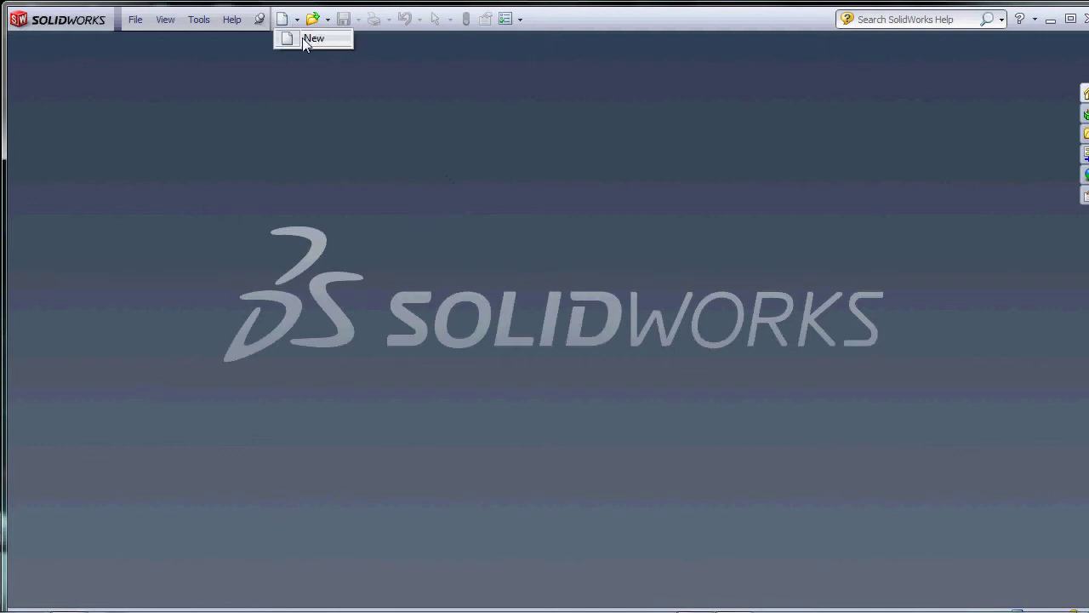
left_click(302, 37)
double_click(119, 123)
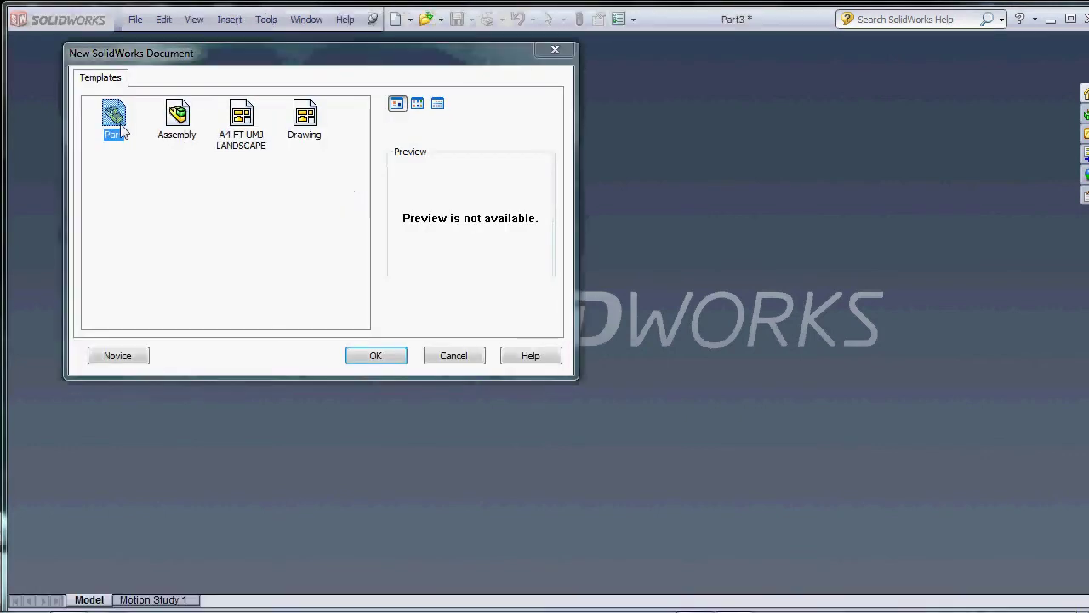
Look through the command menus, briefly select the Front Plane, and bring up the sketching tools
left_click(315, 20)
left_click(308, 18)
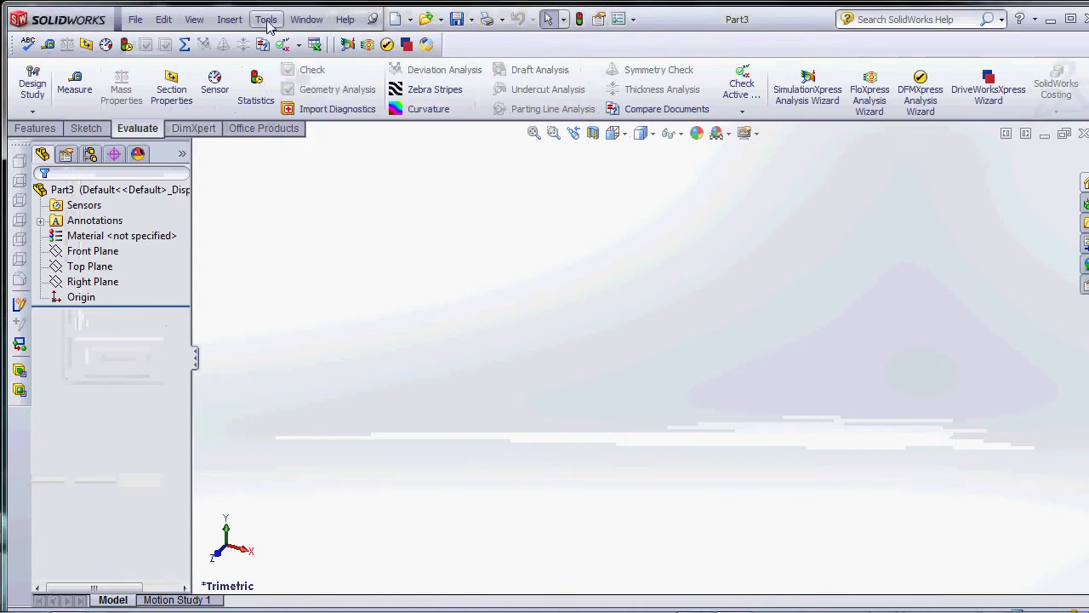
left_click(228, 21)
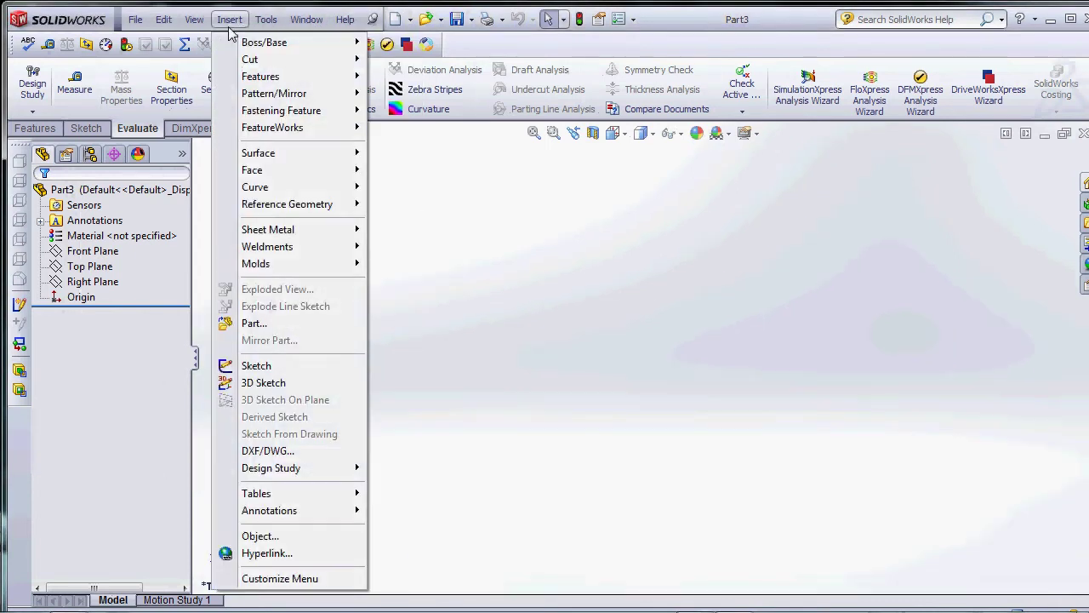
left_click(646, 371)
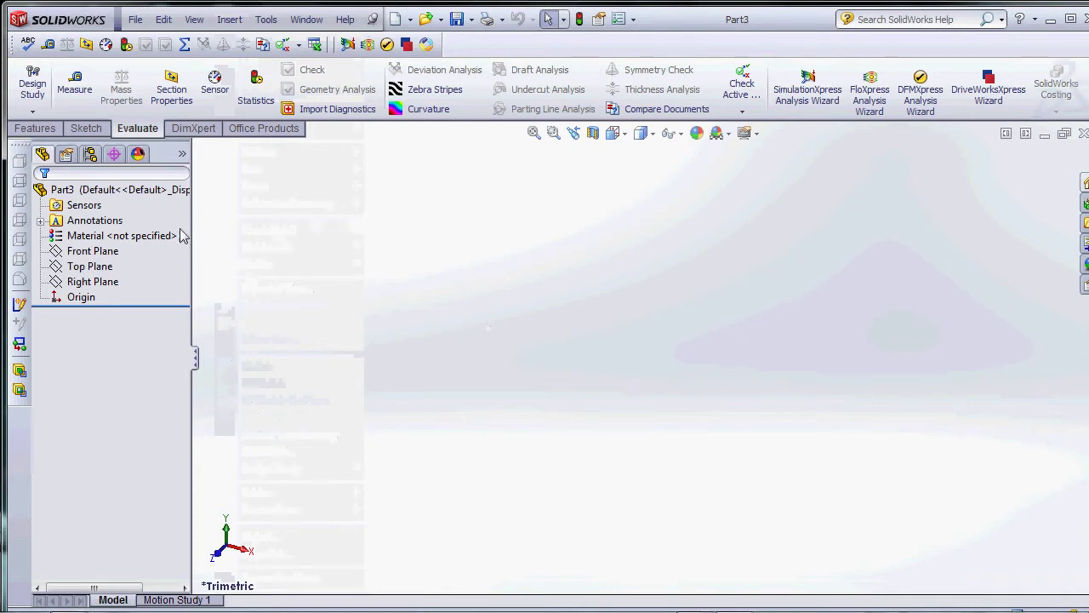
left_click(109, 253)
left_click(297, 197)
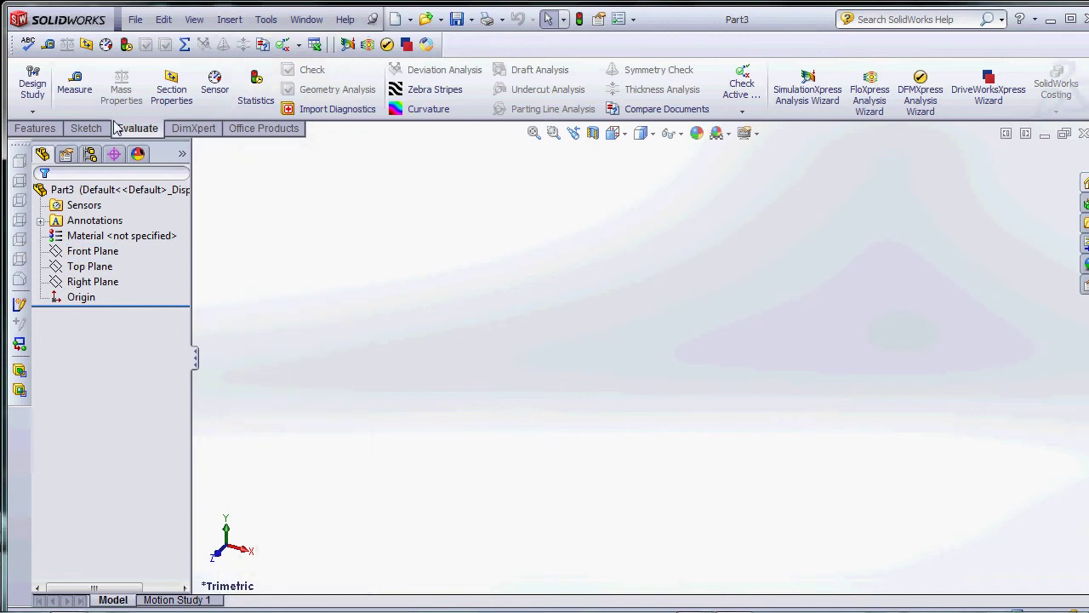
left_click(86, 127)
Draw a center rectangle on the Front Plane from the origin, about 221.5 by 121.9
left_click(126, 89)
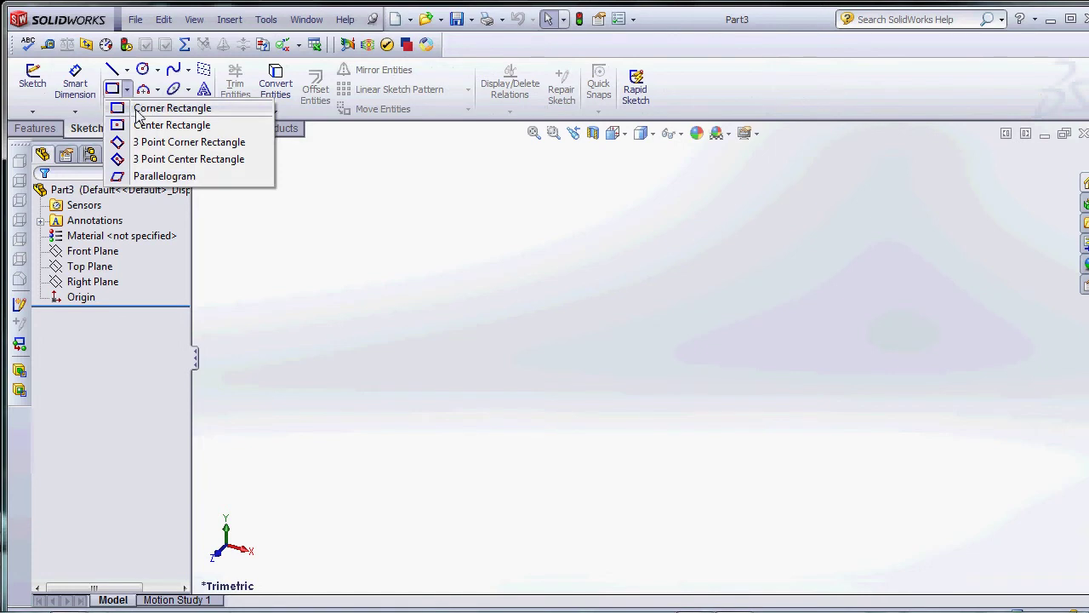
left_click(140, 125)
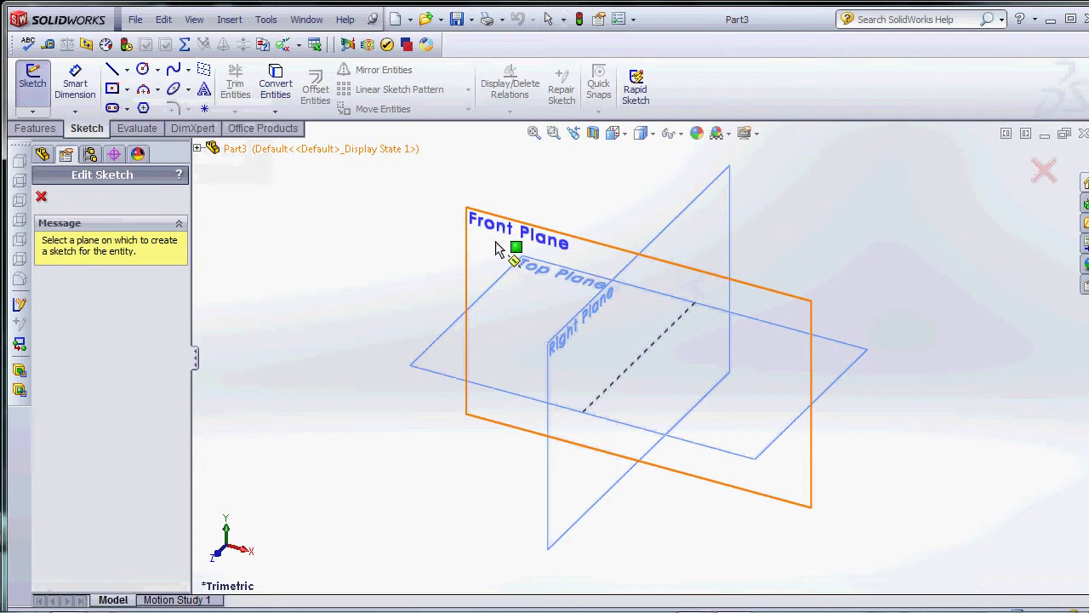
left_click(513, 246)
left_click(639, 357)
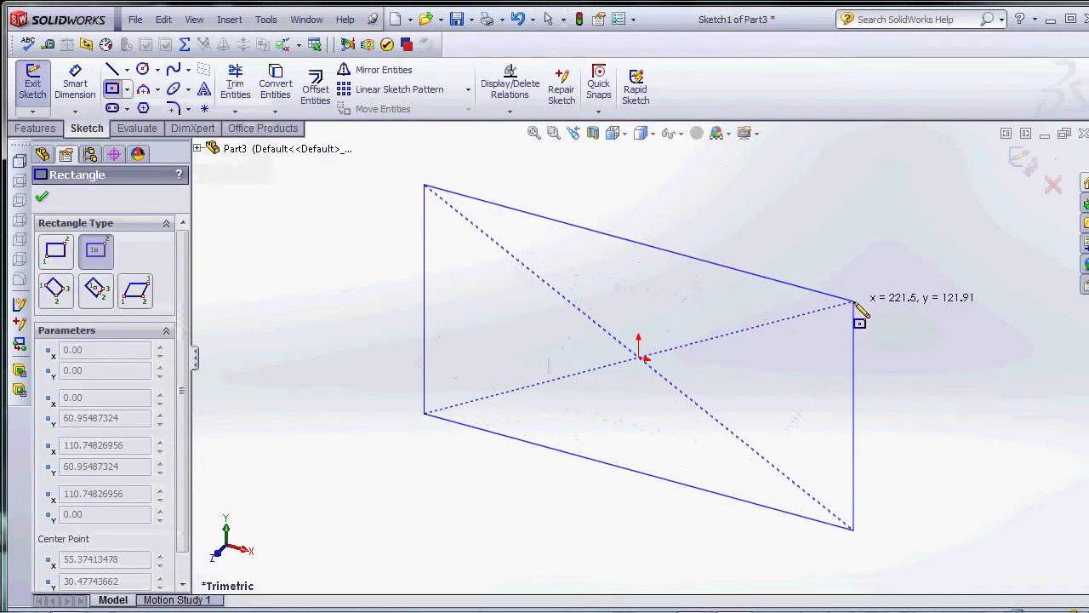
left_click(854, 301)
left_click(75, 83)
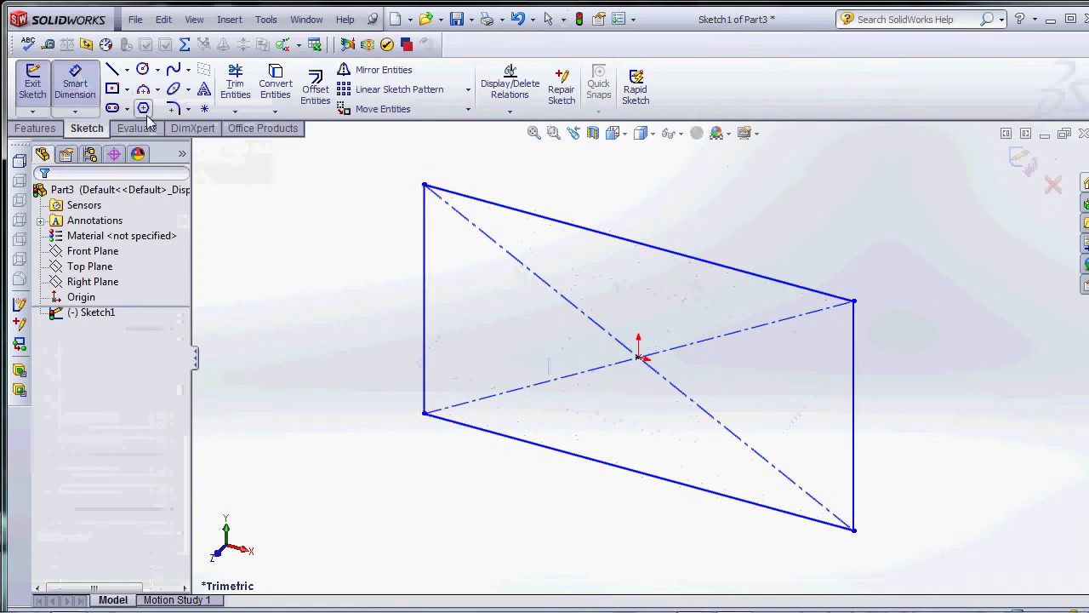
Dimension the rectangle's left side to 100 and its top side to 200
left_click(424, 246)
left_click(388, 256)
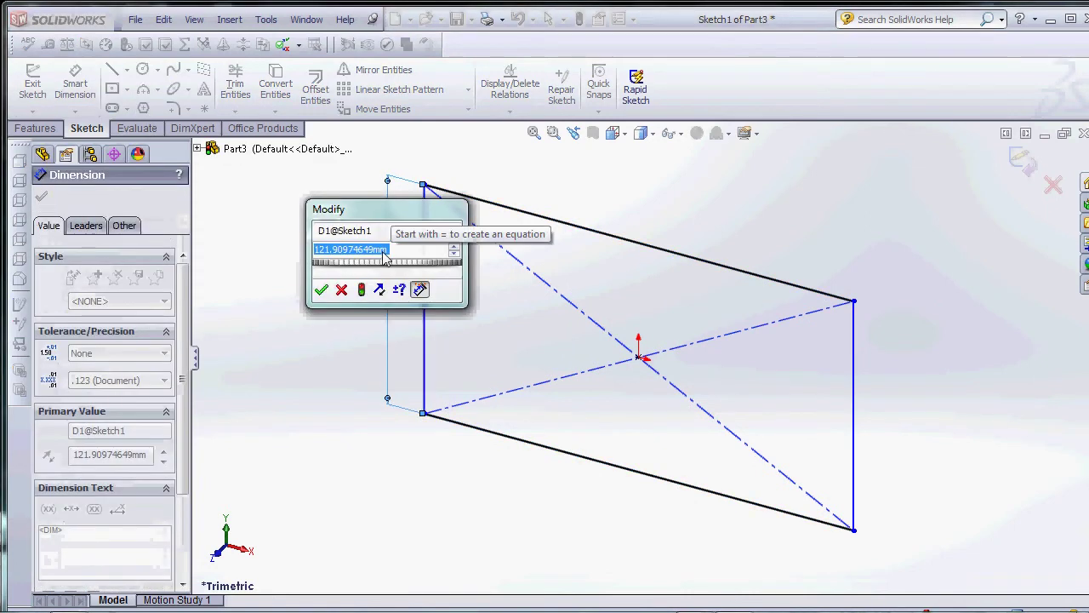
type("100")
key("Return")
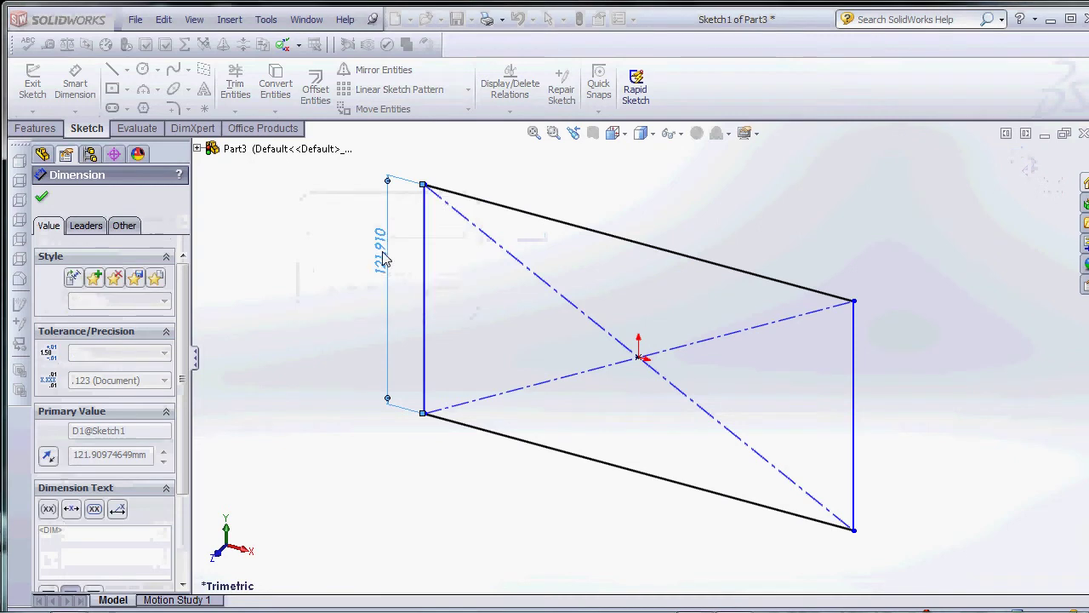
left_click(583, 248)
left_click(587, 217)
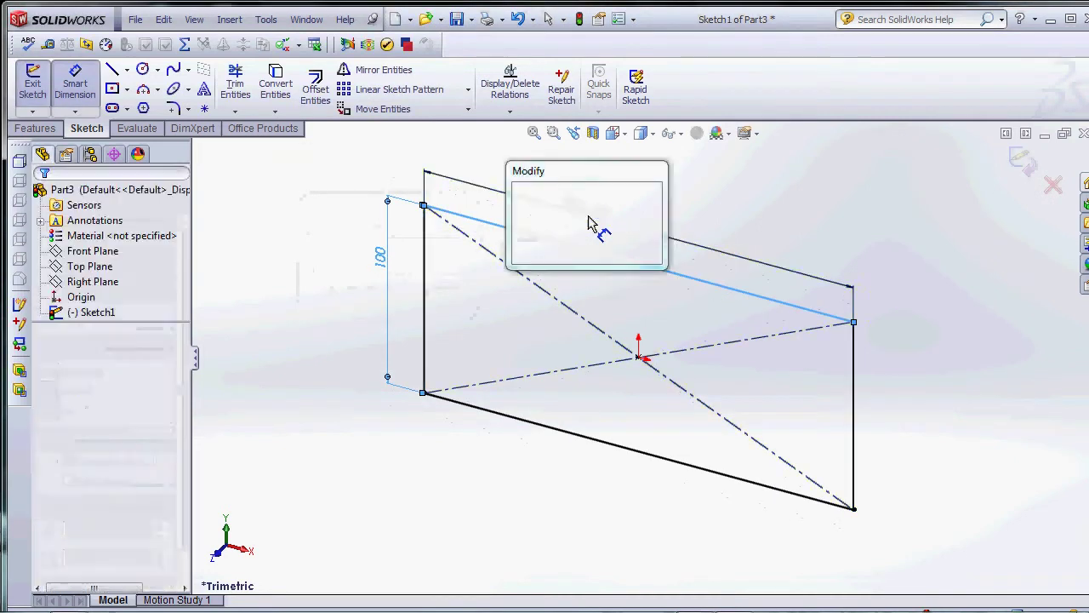
type("200")
key("Return")
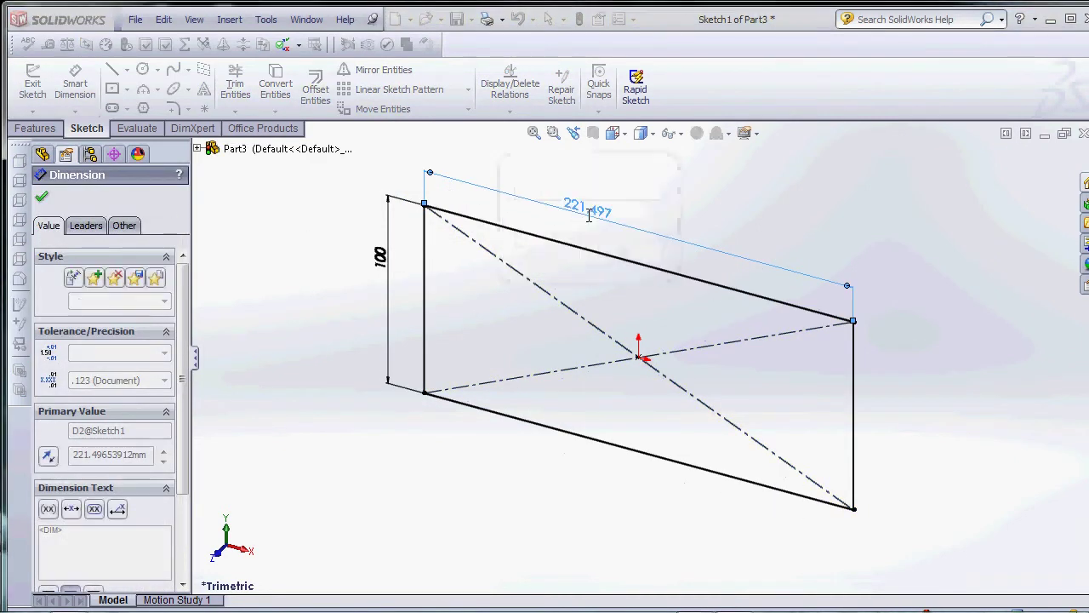
left_click(338, 289)
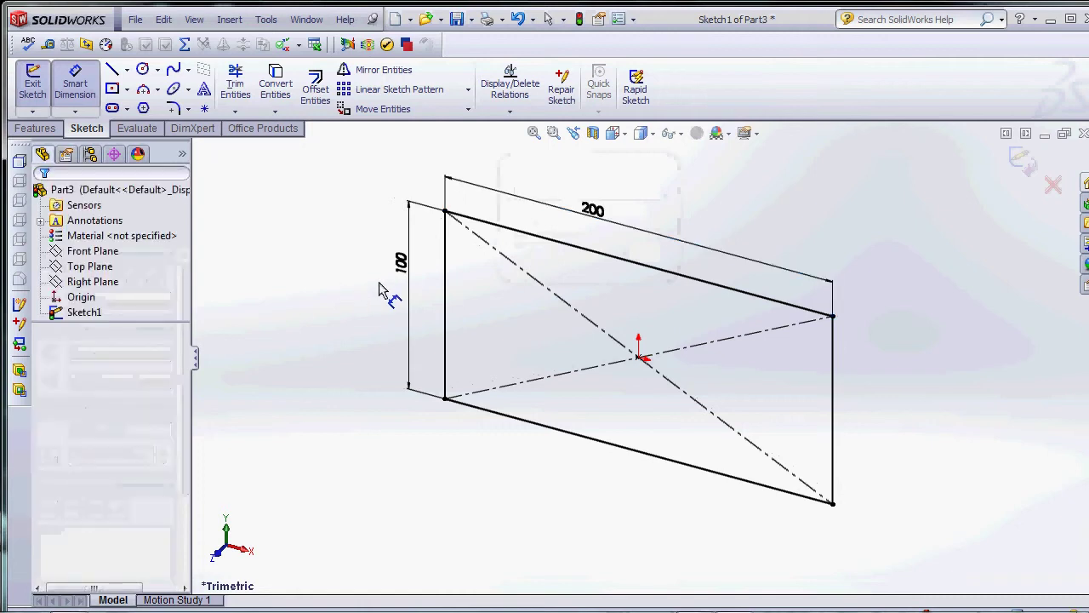
left_click(46, 128)
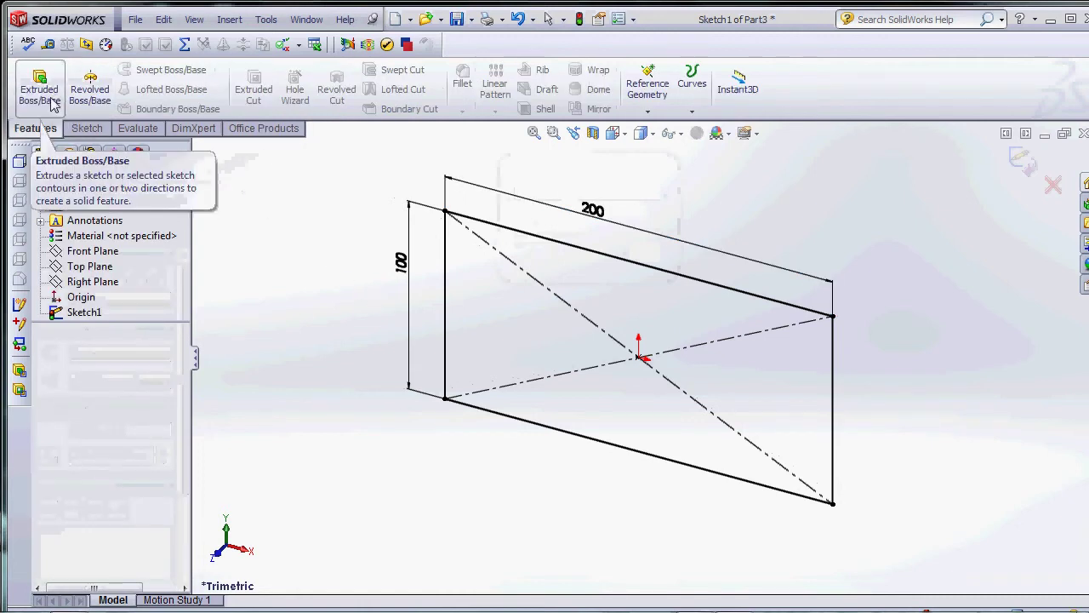
Extrude the rectangle as a Blind boss 40 mm deep, making a 200 × 100 × 40 block
left_click(229, 19)
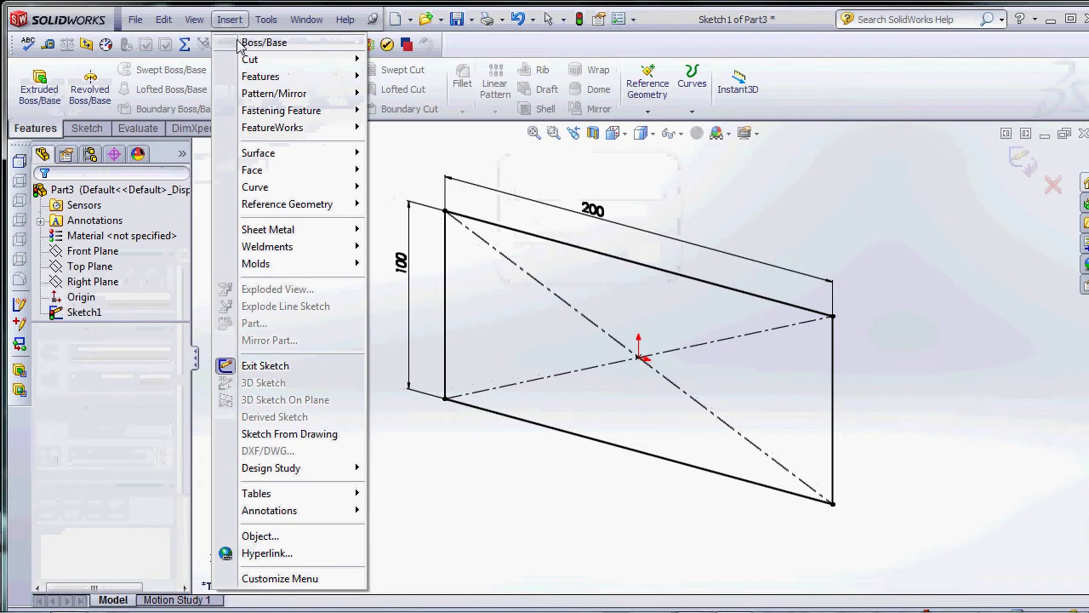
mouse_move(264, 43)
left_click(400, 43)
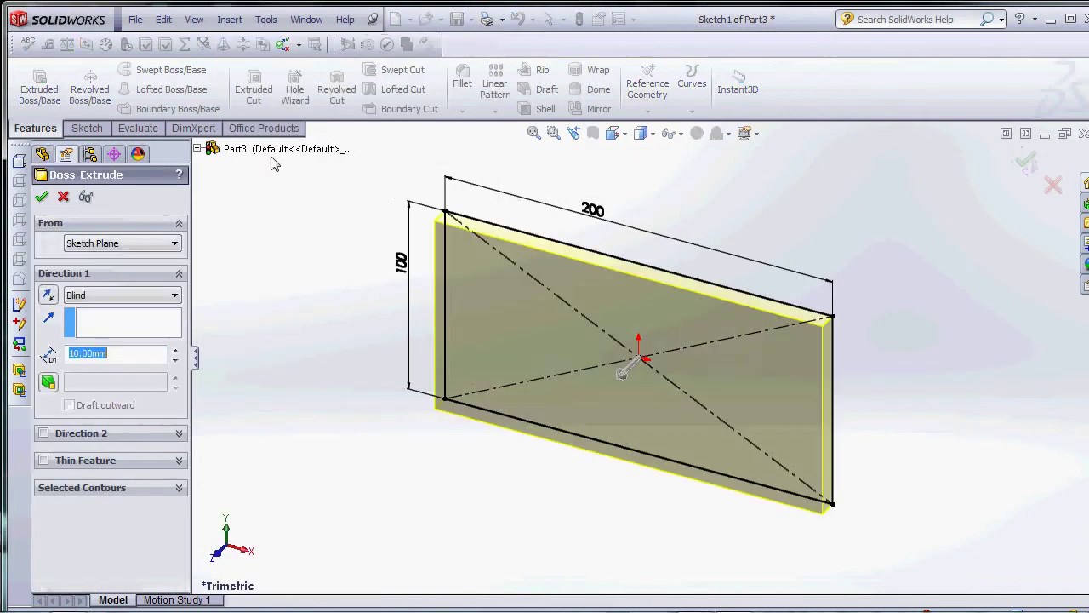
left_click(176, 350)
left_click(175, 350)
left_click(175, 349)
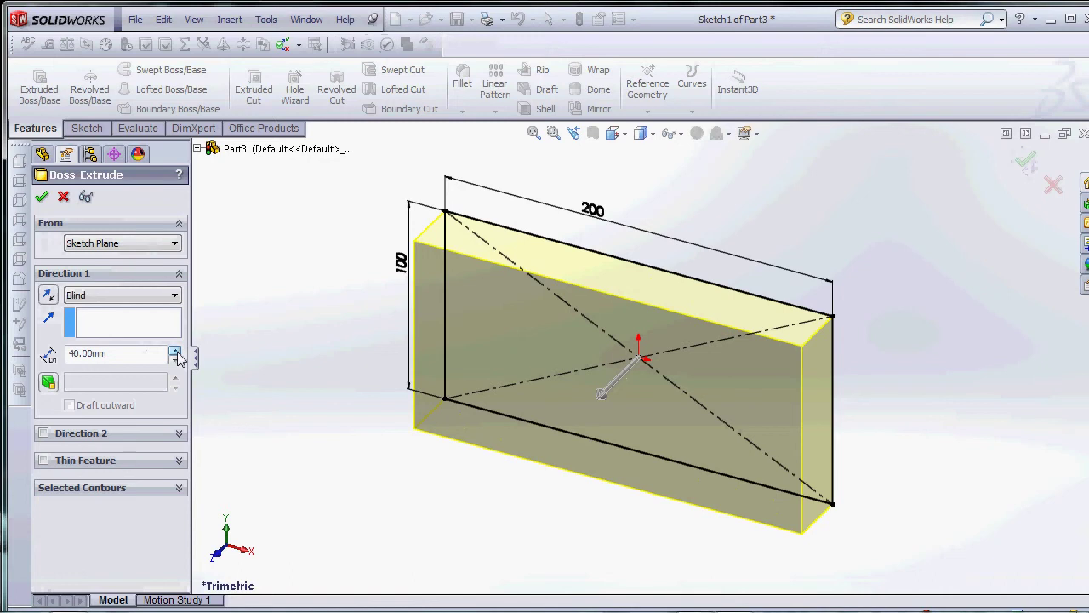
left_click(43, 198)
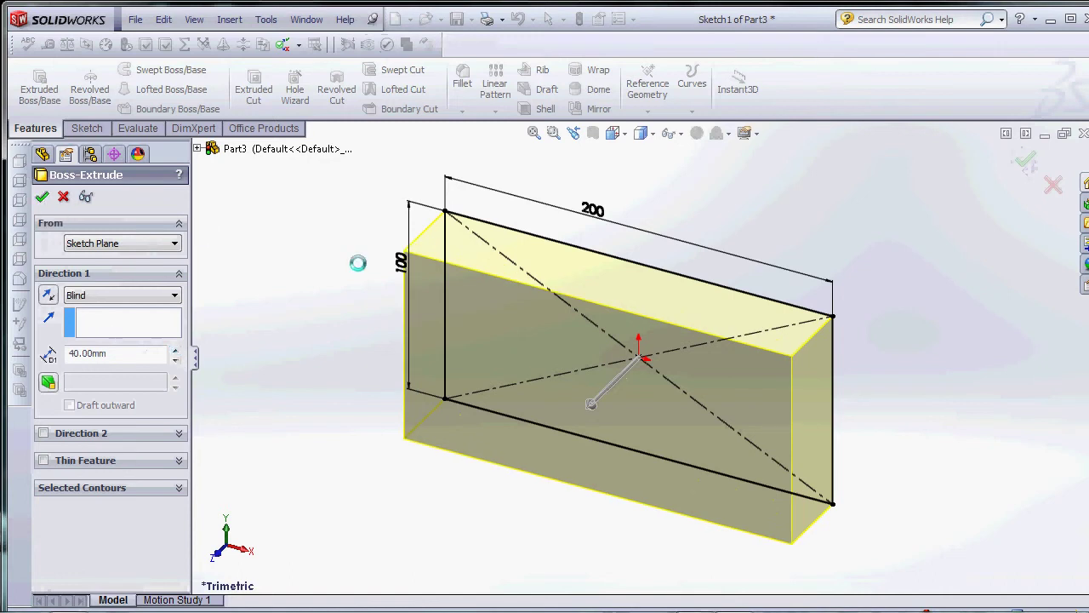
left_click(550, 341)
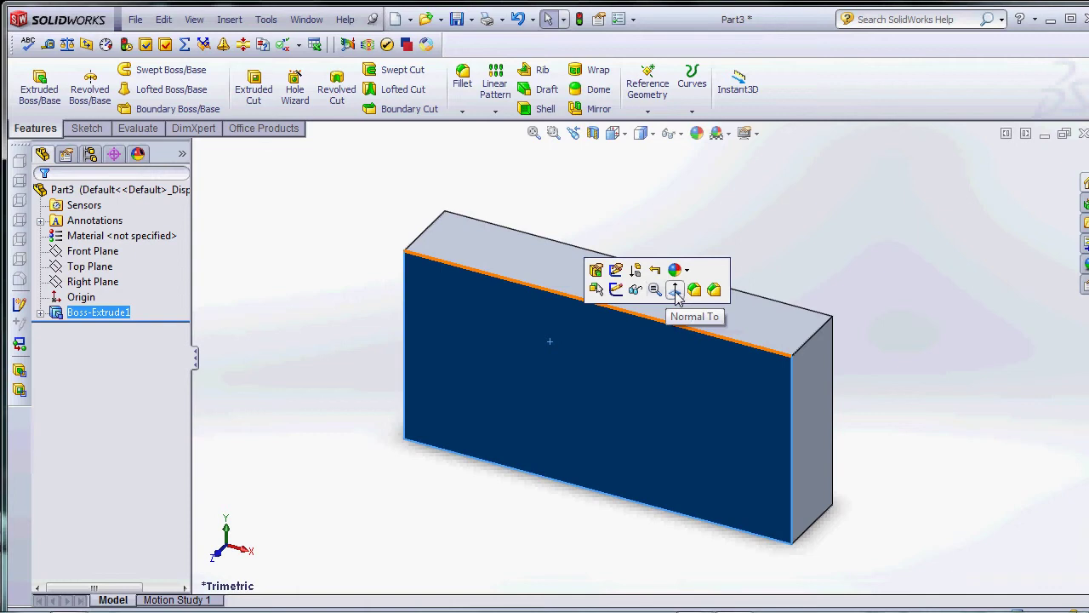
left_click(675, 290)
mouse_move(490, 344)
middle_mouse_down()
mouse_move(433, 98)
mouse_move(428, 177)
mouse_move(486, 207)
middle_mouse_up()
left_click(573, 241)
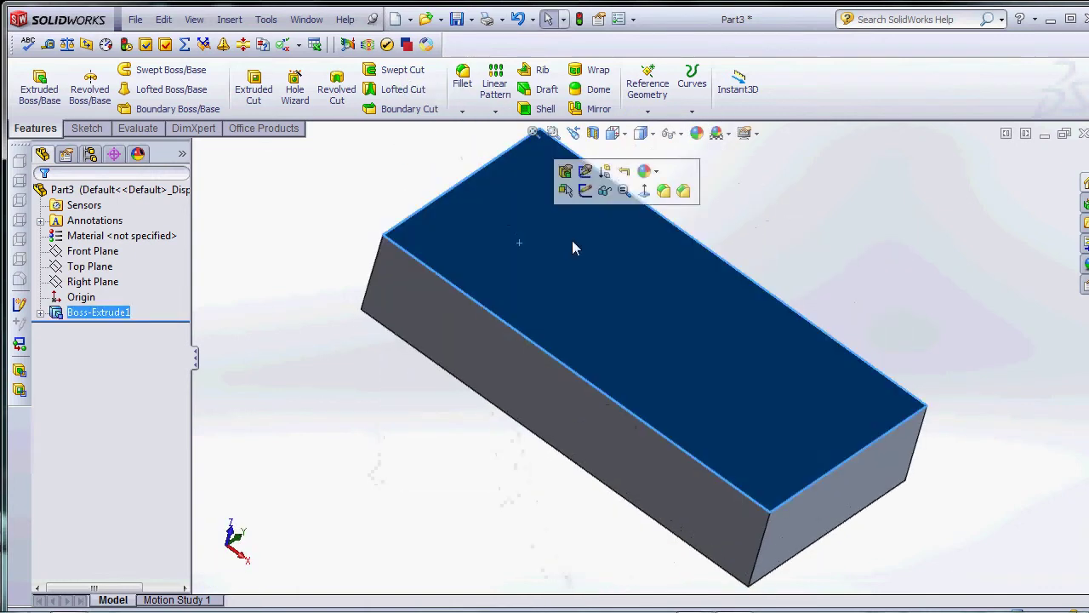
left_click(644, 191)
left_click(289, 254)
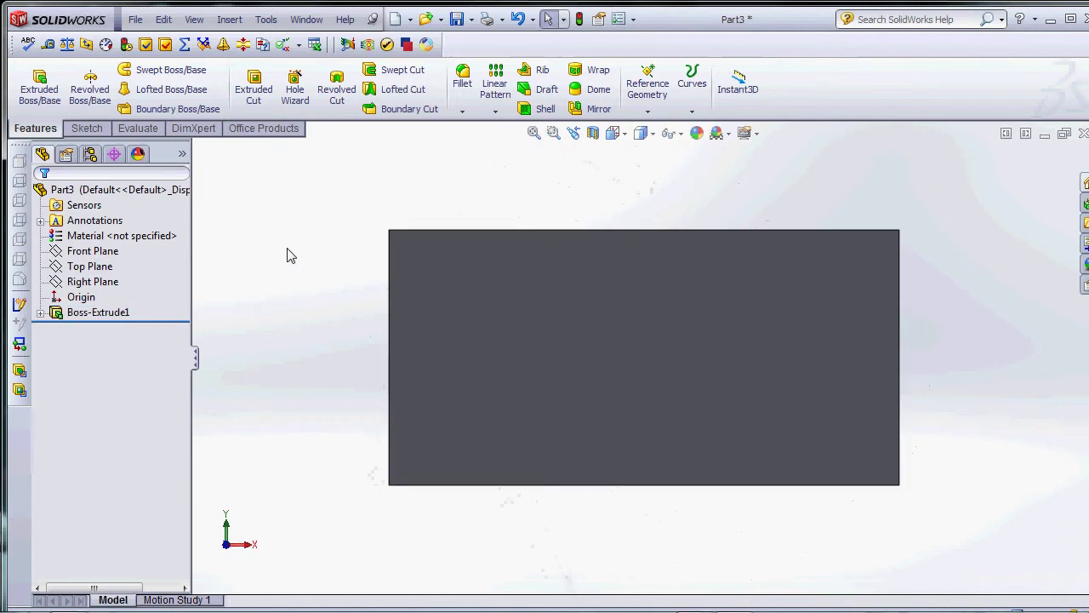
left_click(96, 133)
left_click(126, 70)
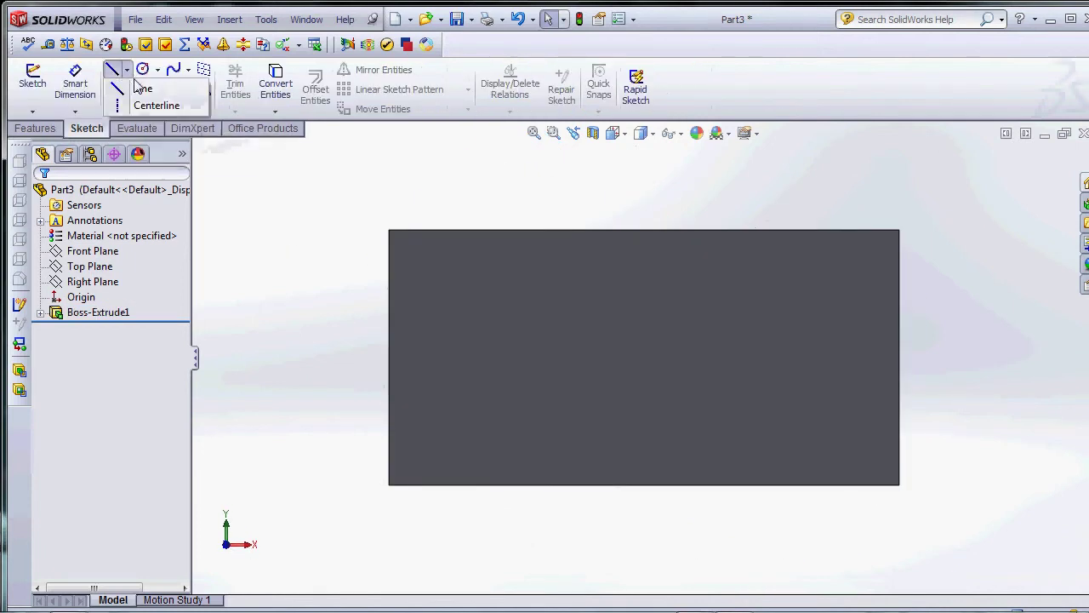
left_click(136, 90)
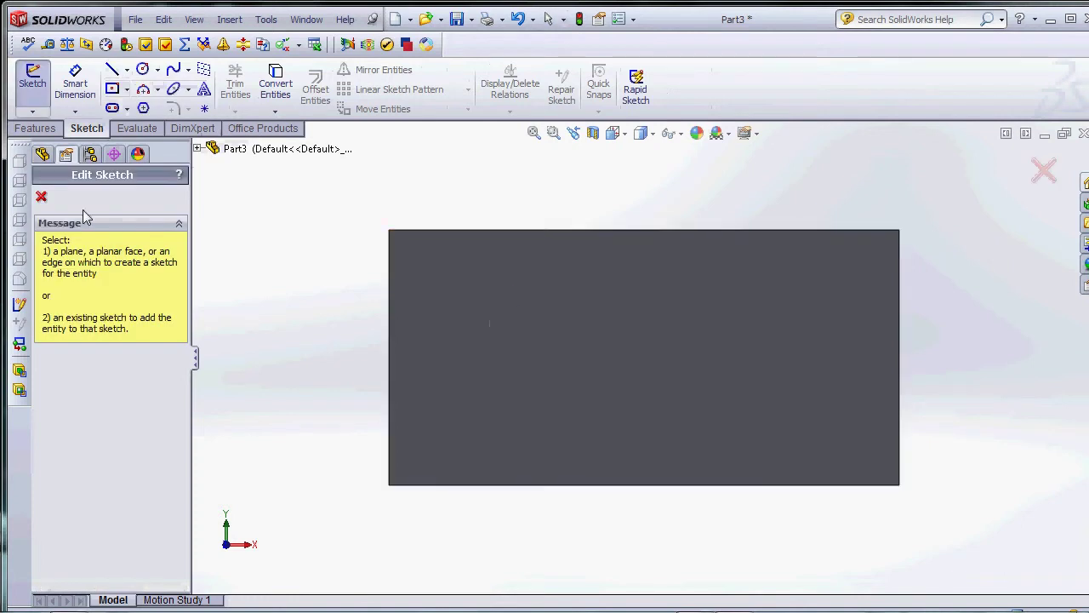
left_click(42, 199)
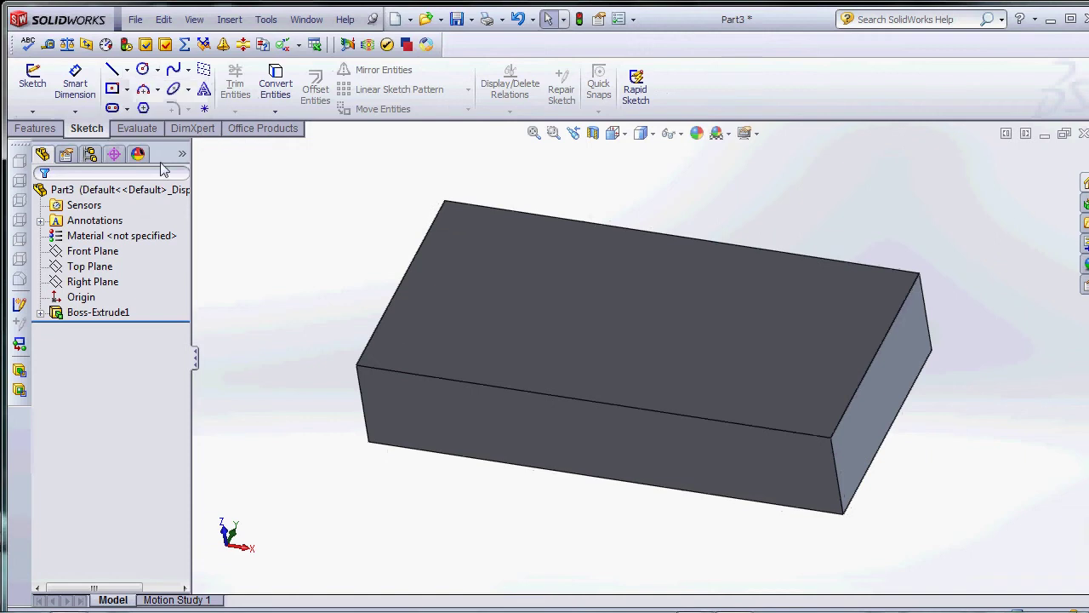
Start a sketch on the block's top face, draw a stepped chain of lines, and view it Normal To
left_click(32, 83)
left_click(560, 305)
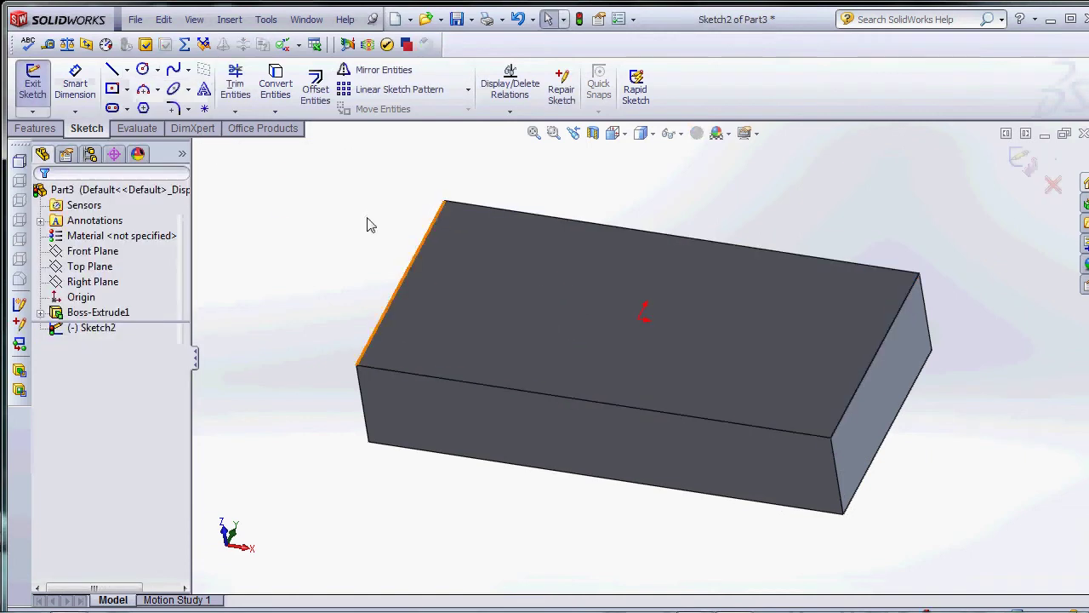
left_click(112, 69)
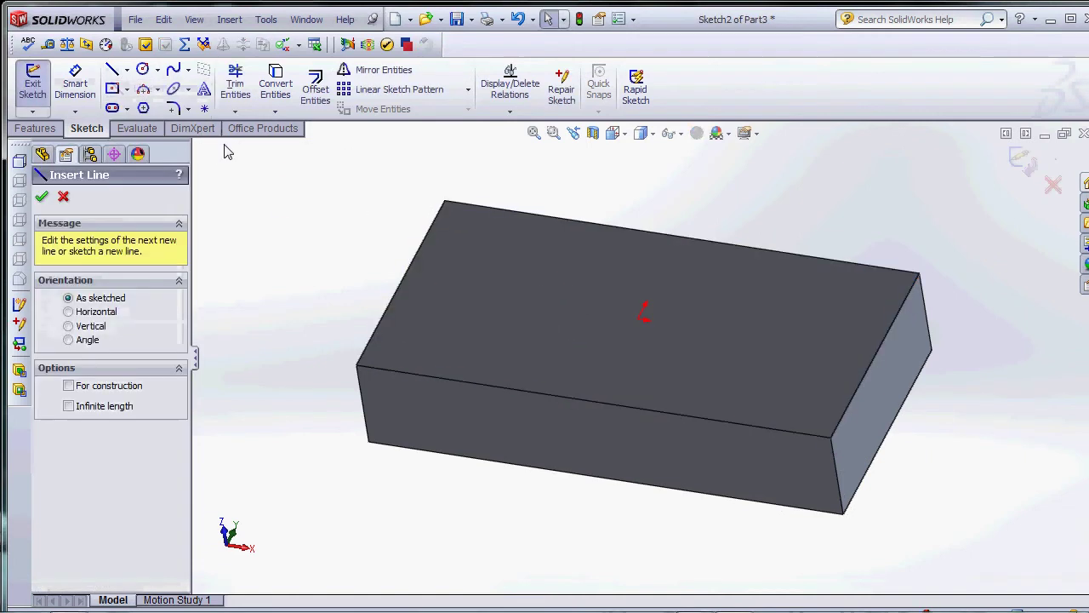
left_click(385, 317)
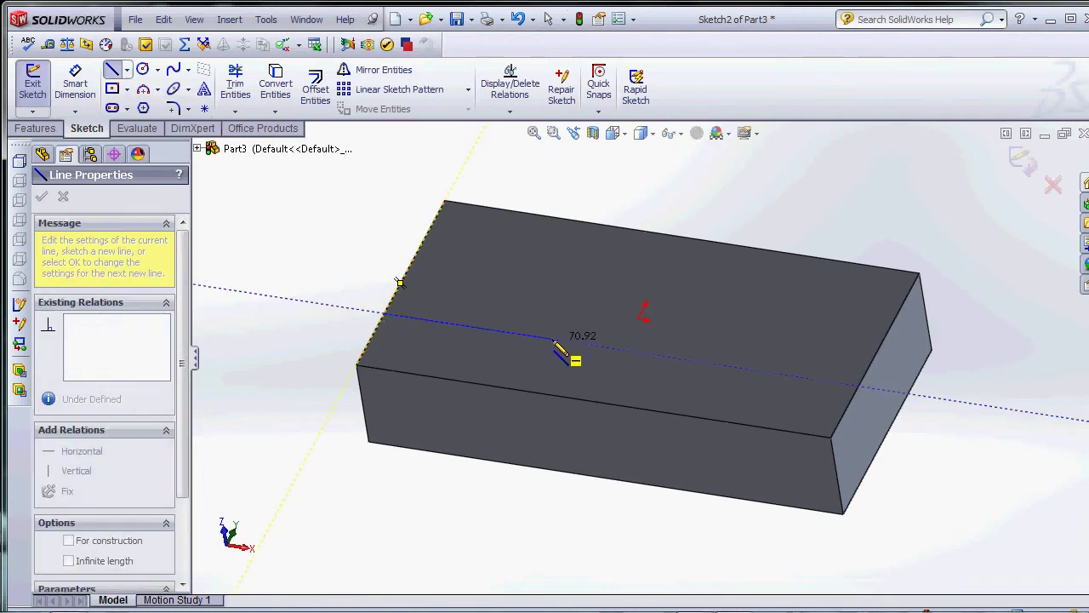
left_click(485, 325)
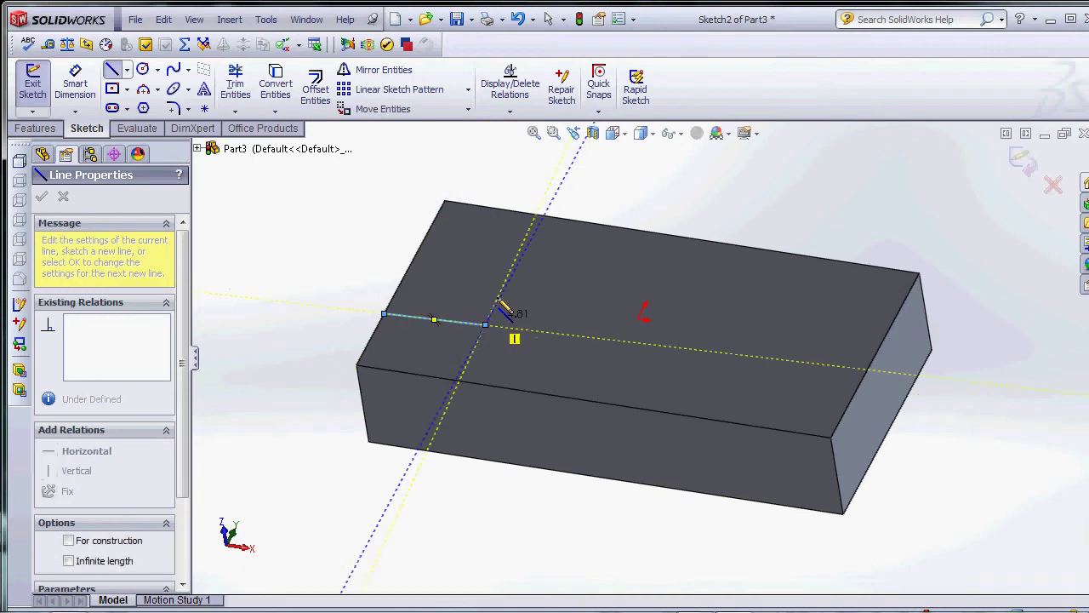
left_click(517, 256)
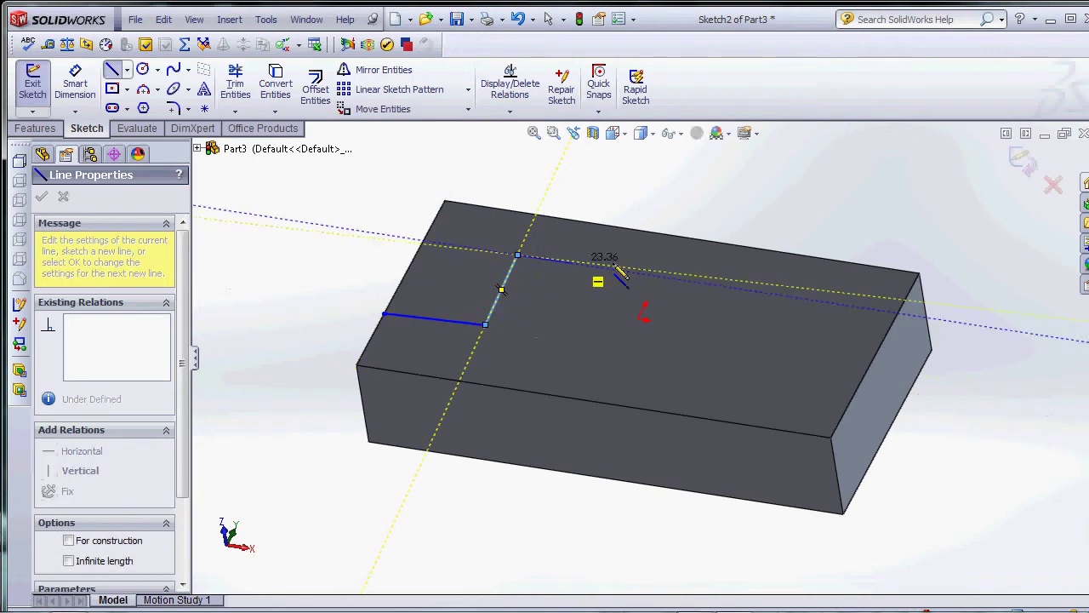
left_click(756, 283)
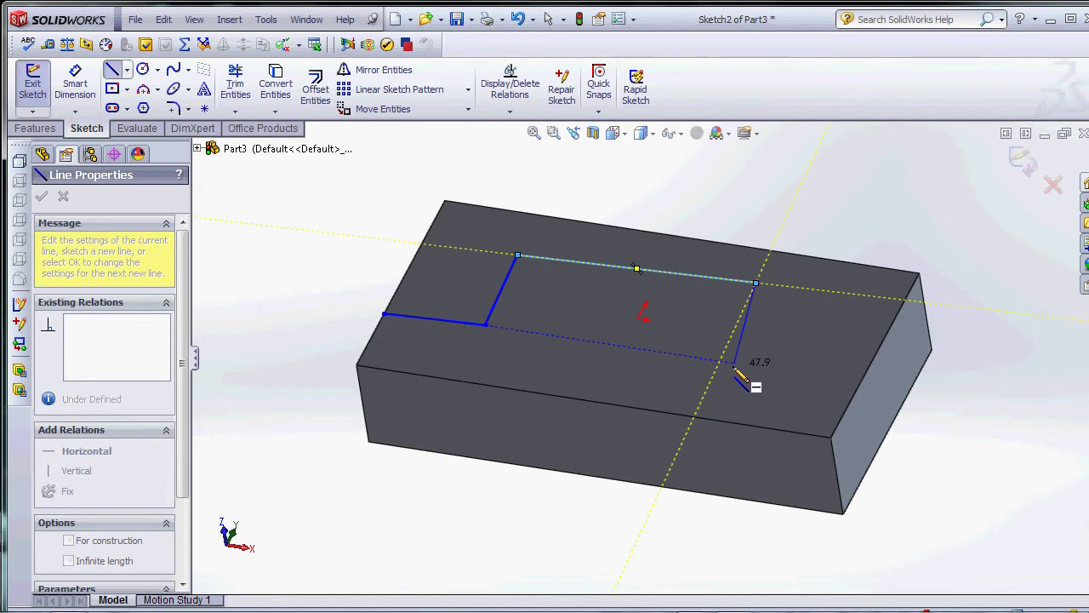
key("space")
left_click(760, 420)
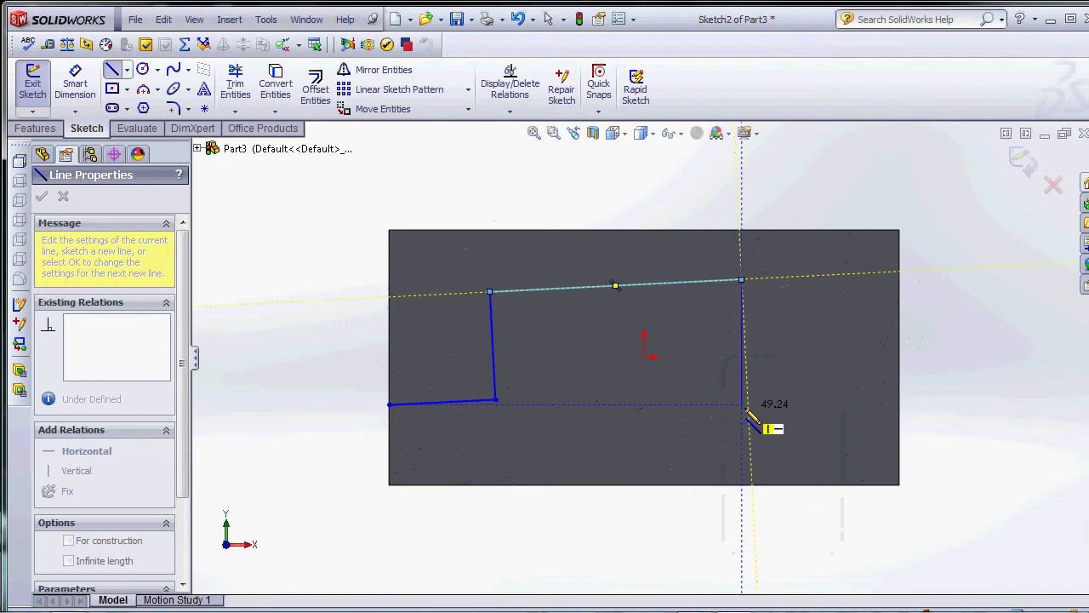
Delete the three rough sketch lines from the top face
key("Escape")
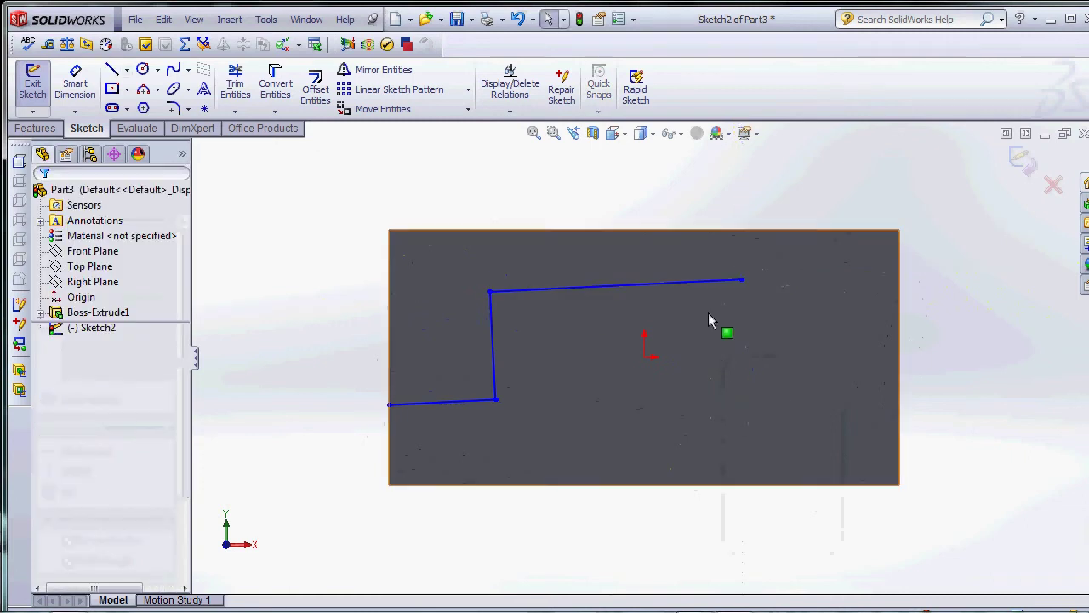
left_click(699, 280)
key("Delete")
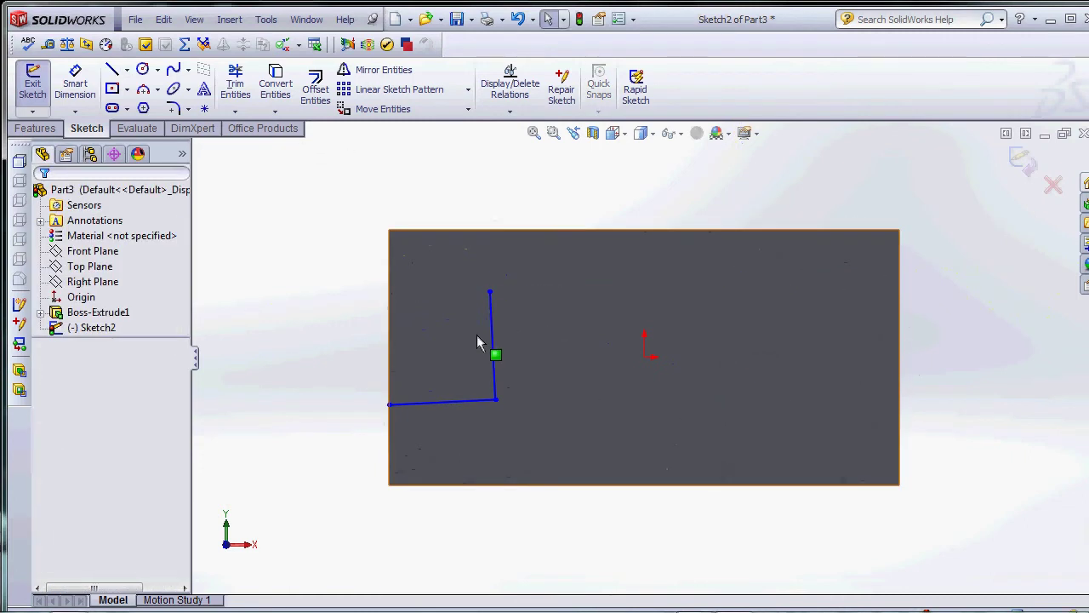
left_click(493, 344)
key("Delete")
left_click(478, 403)
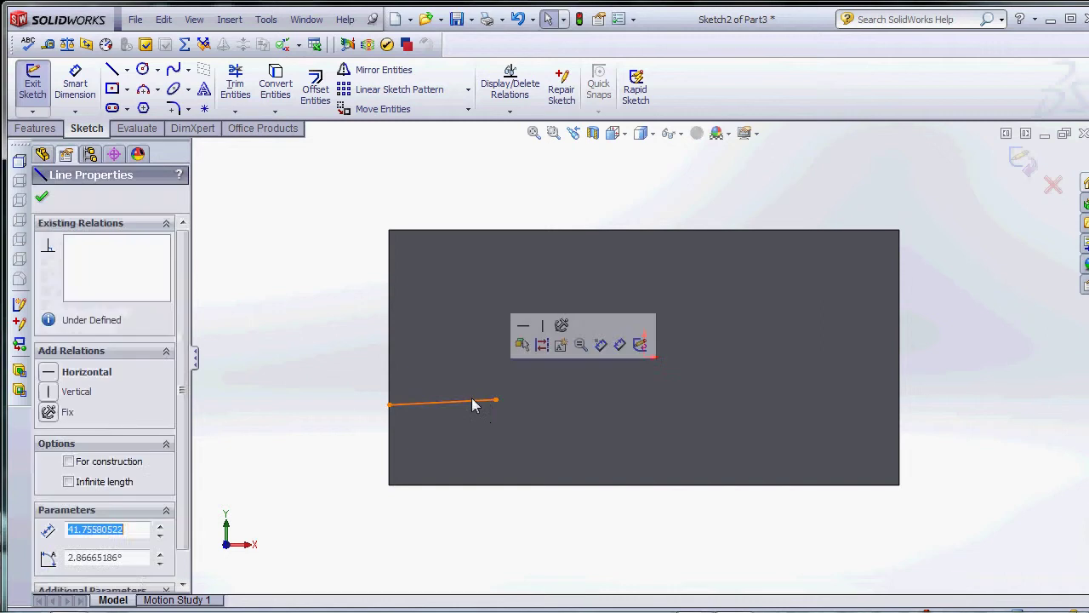
key("Delete")
Redraw a five-line stepped path: right, up, across, down, then to the block's right edge
left_click(111, 71)
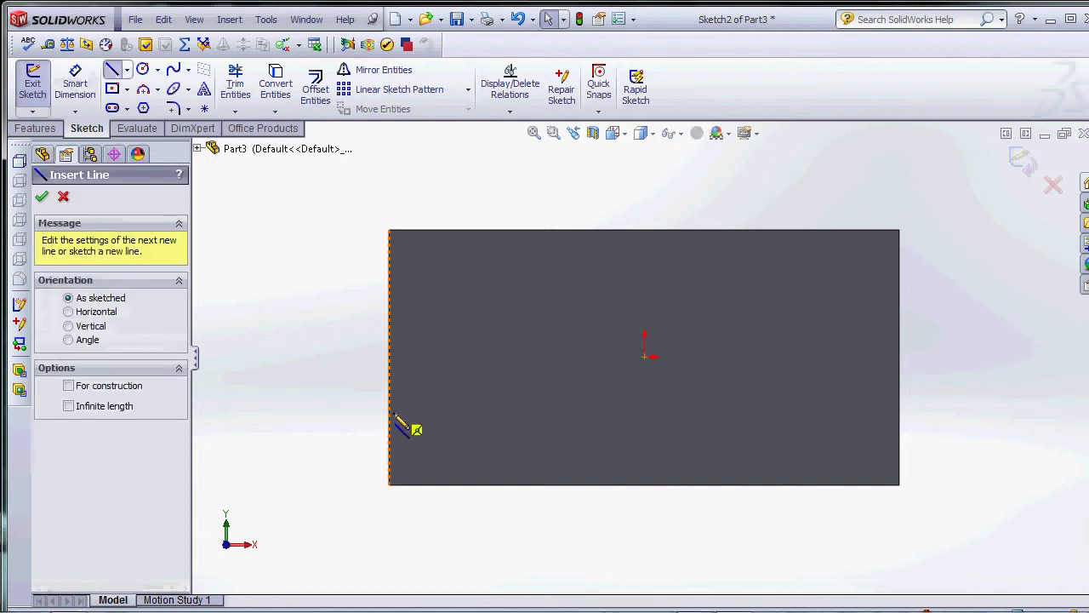
left_click(389, 415)
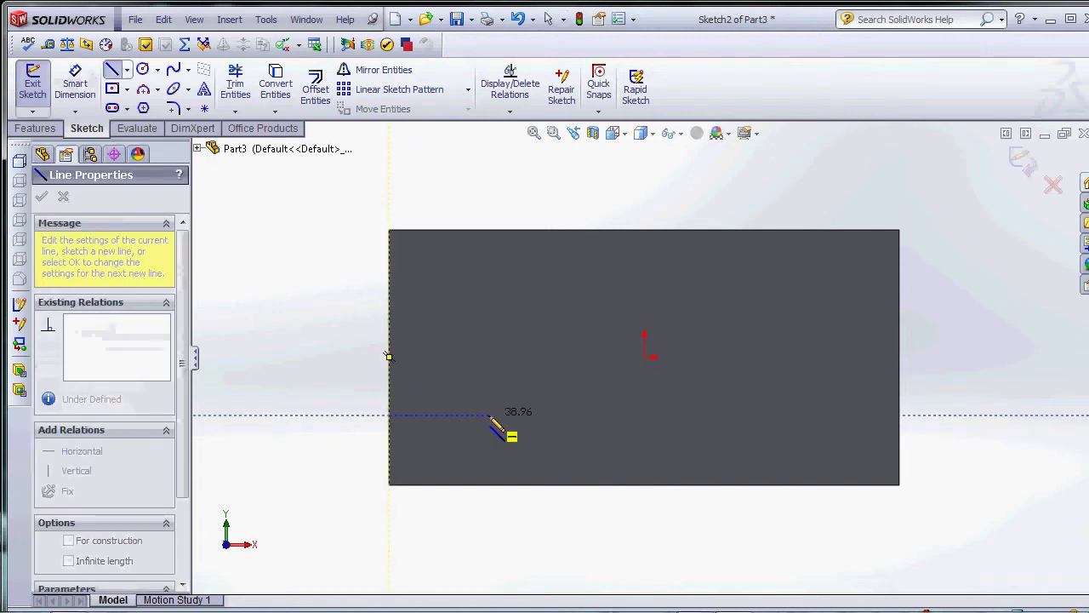
left_click(489, 415)
left_click(488, 309)
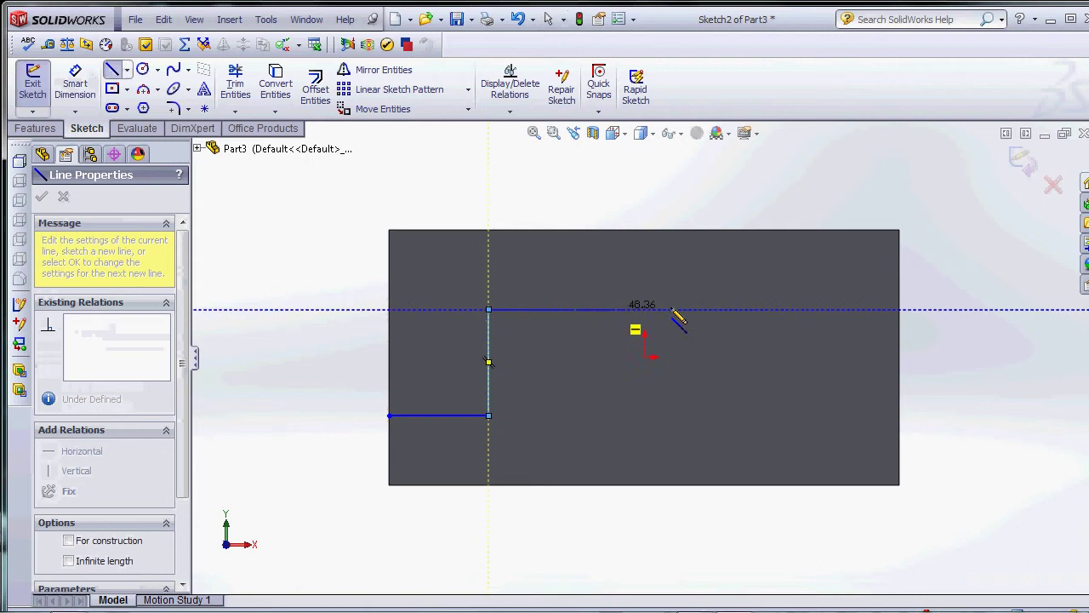
left_click(737, 309)
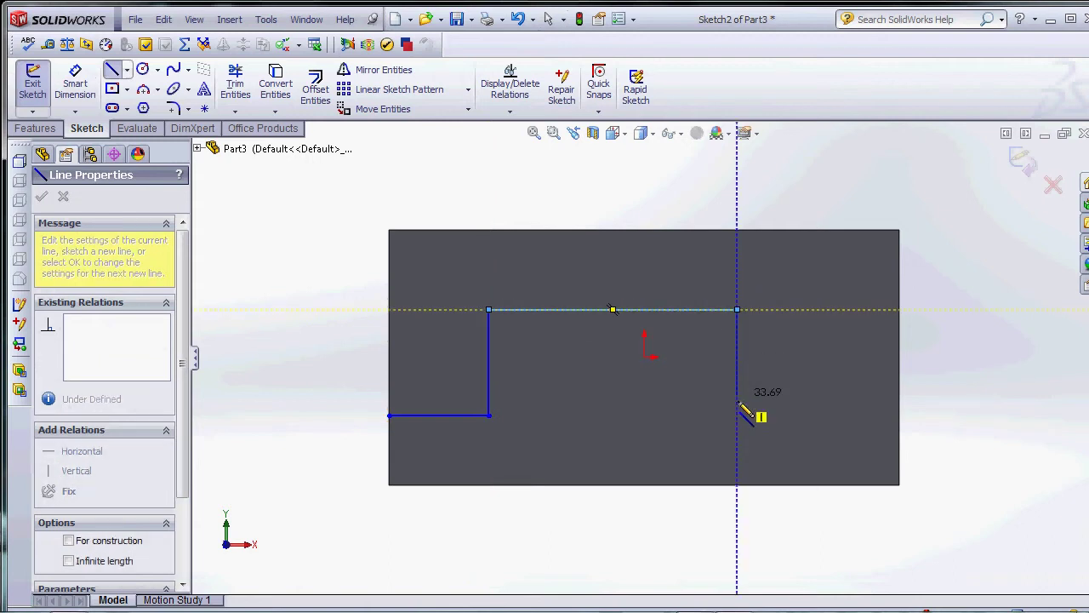
left_click(737, 415)
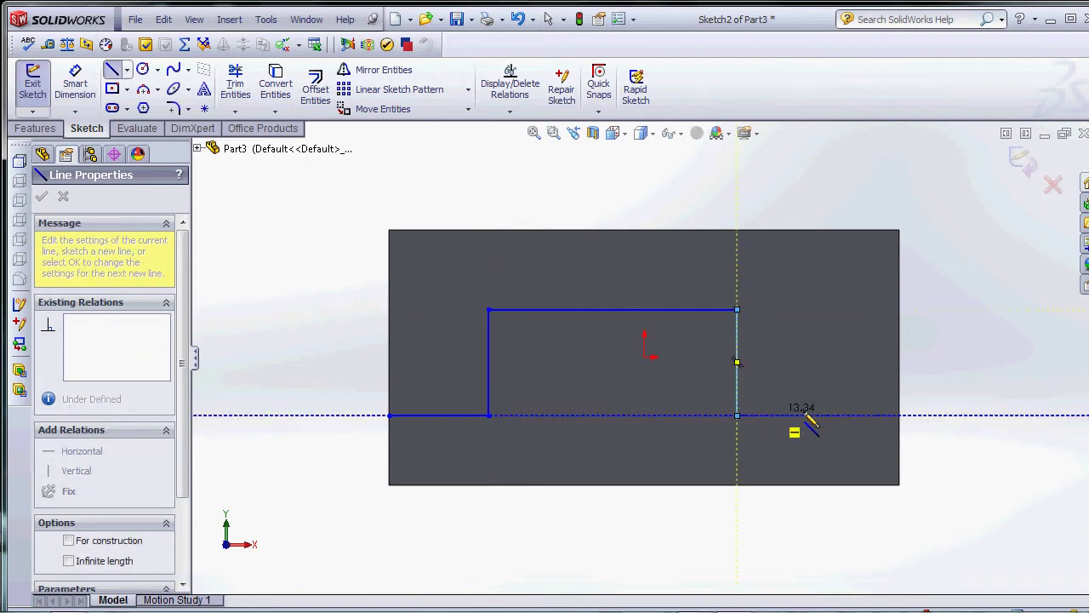
left_click(900, 417)
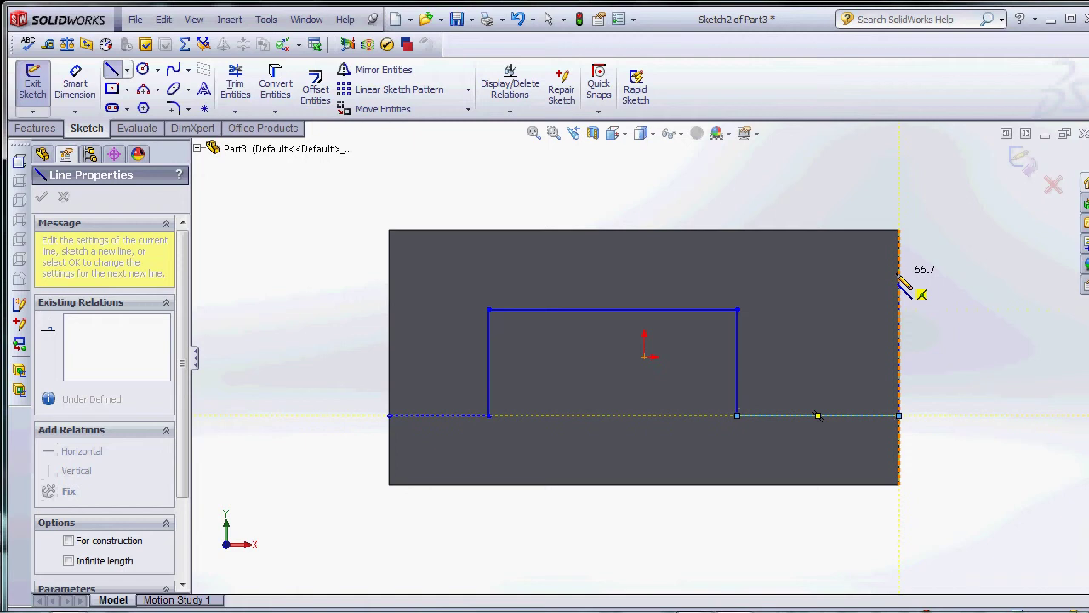
key("Escape")
left_click(74, 83)
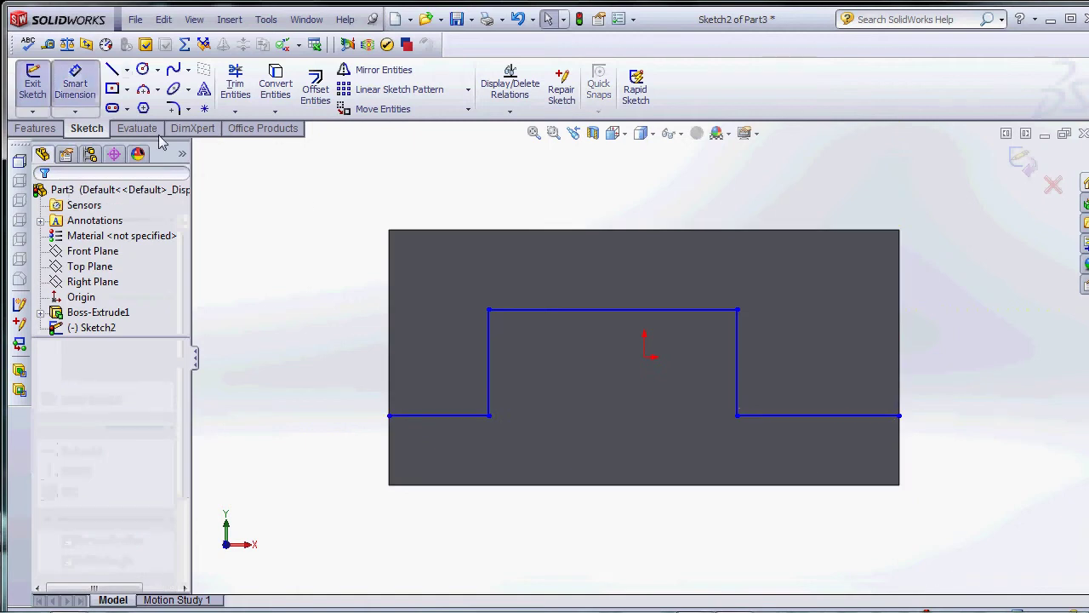
Dimension the lower path line 25 above the block's bottom edge and the step height 40
left_click(421, 417)
left_click(425, 484)
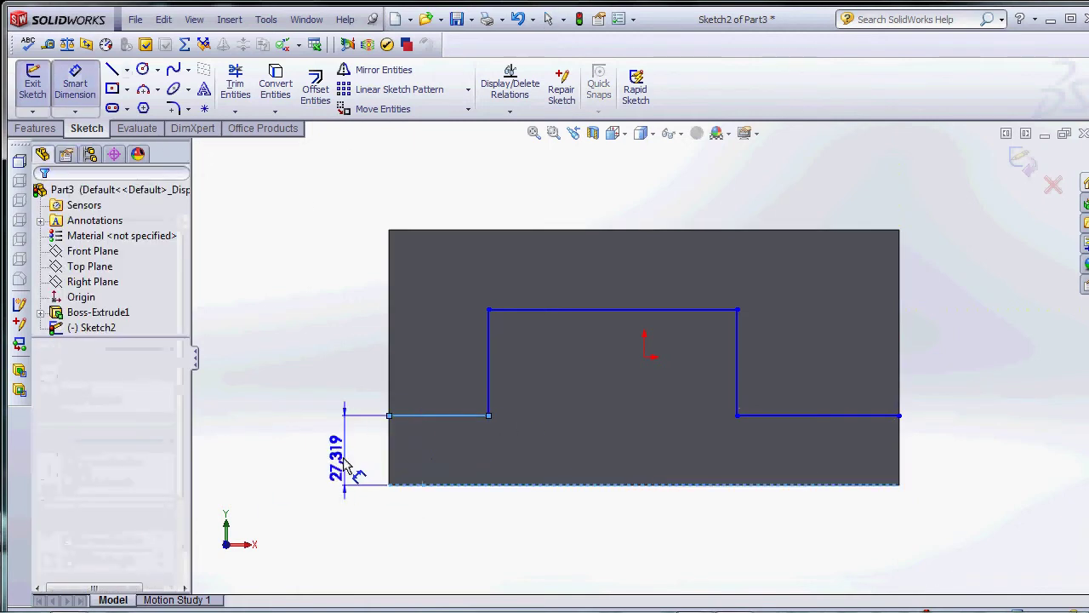
left_click(344, 451)
type("25")
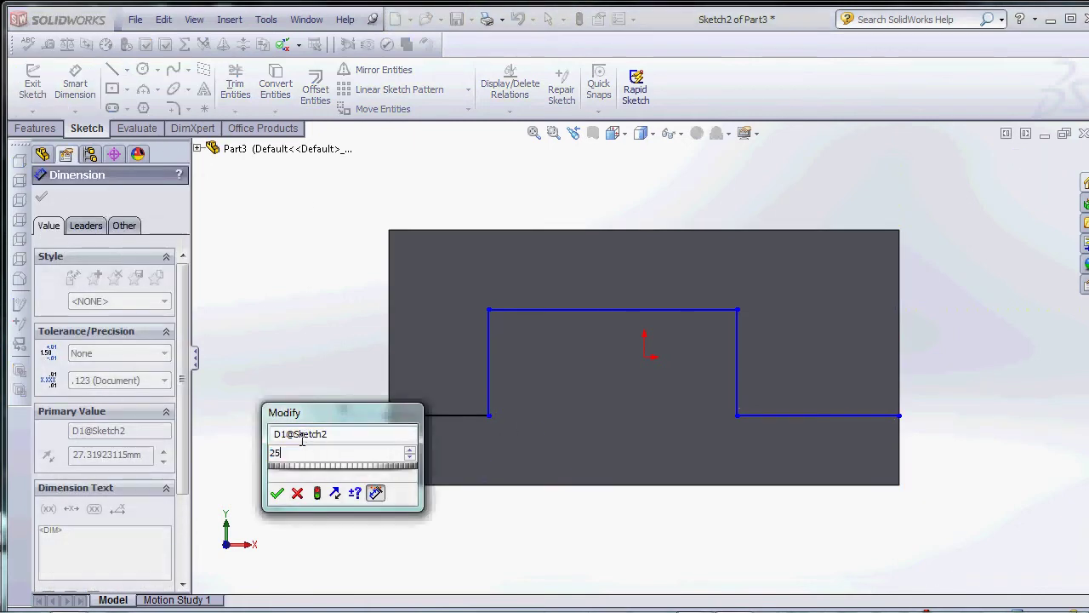
key("Return")
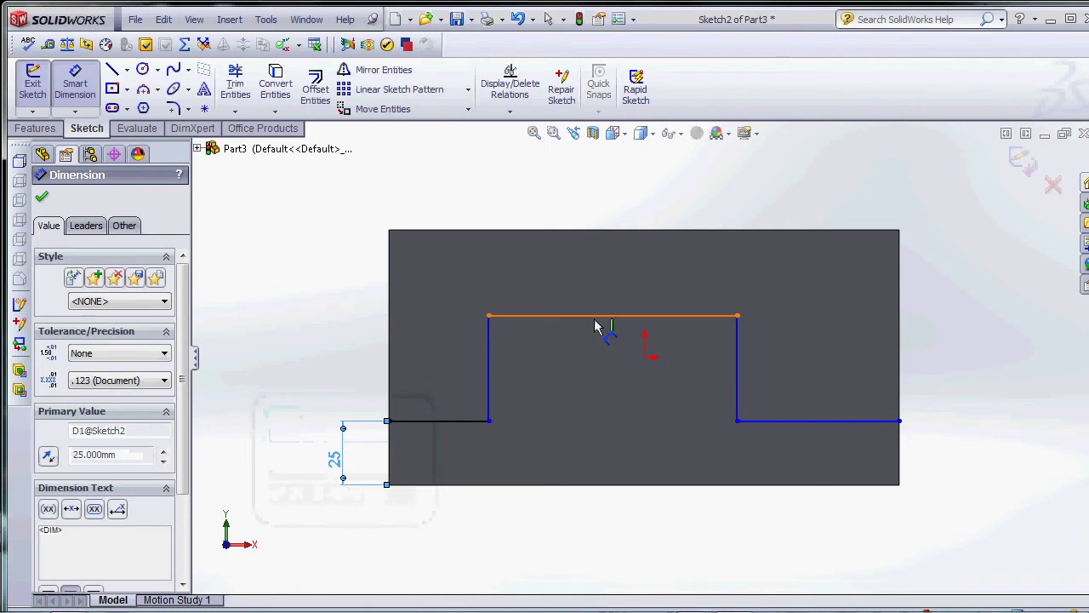
left_click(596, 324)
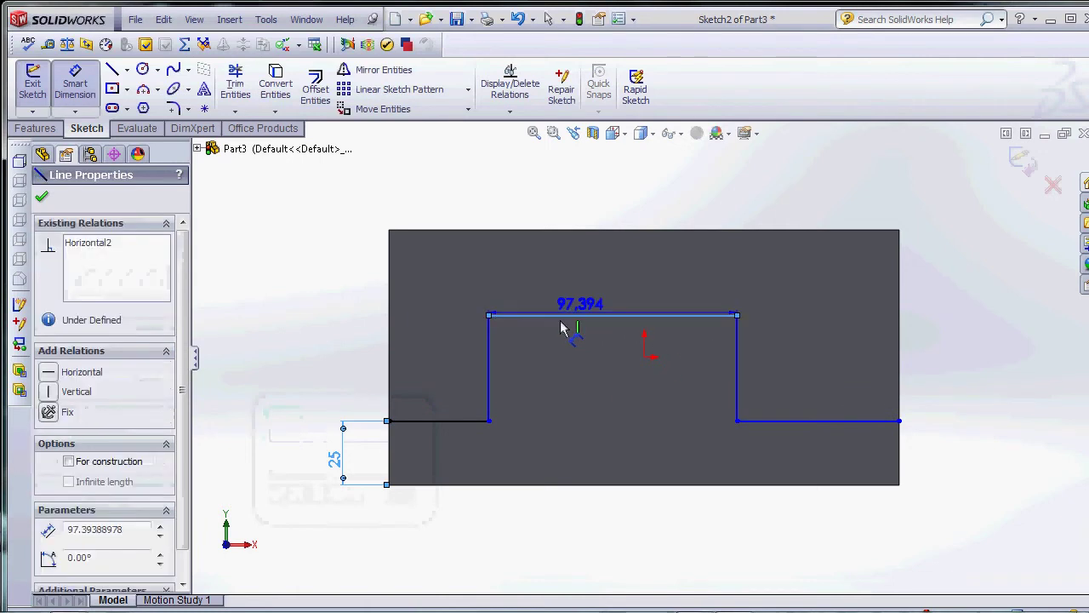
left_click(470, 420)
left_click(353, 357)
type("40")
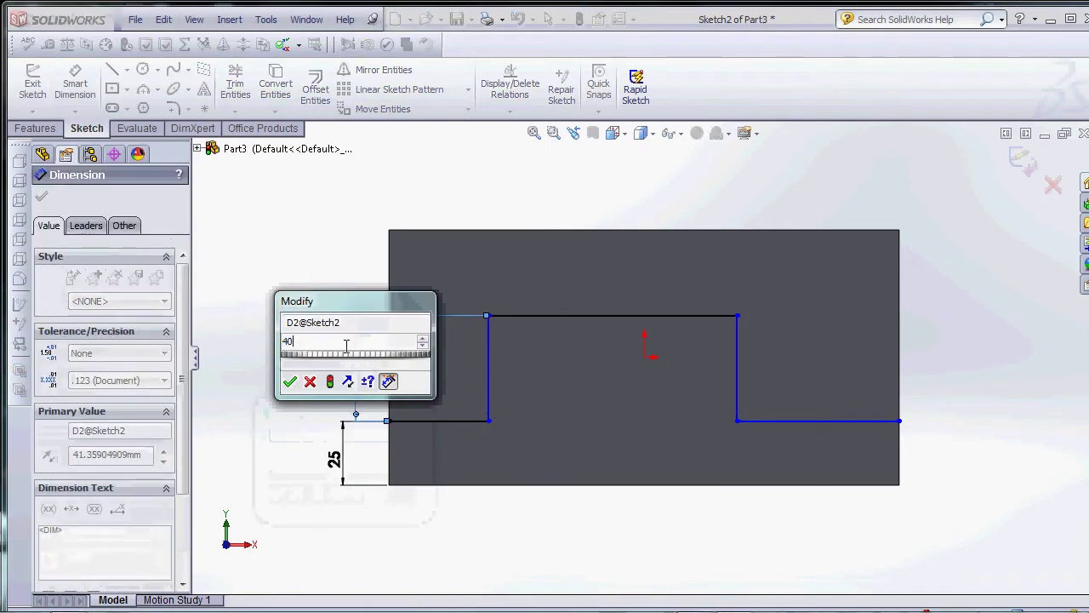
key("Return")
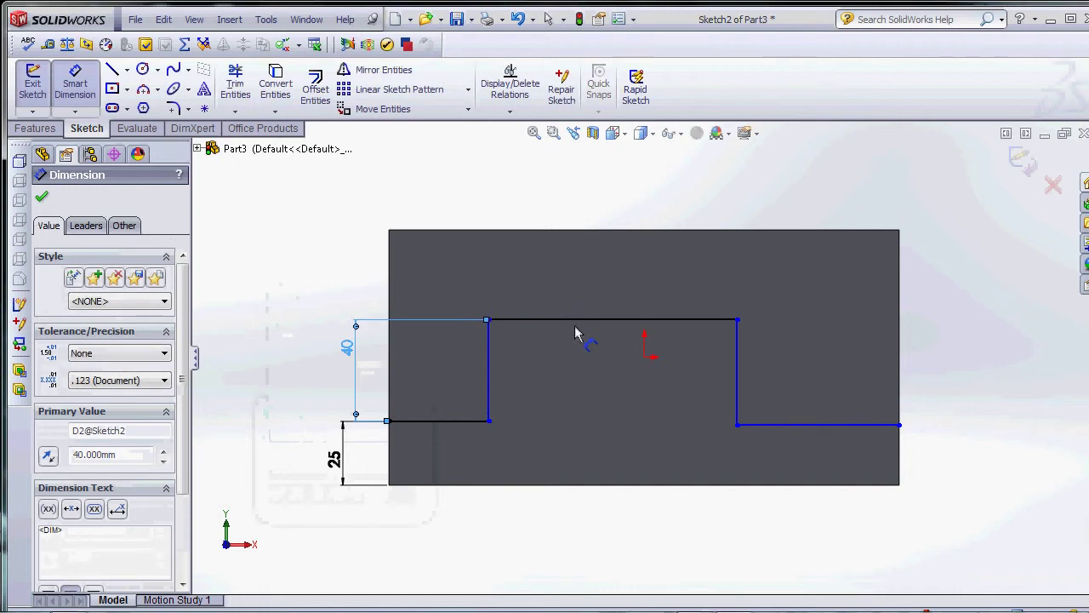
Set the top line's length to 100 and the left vertical line's offset from the origin to 50
left_click(647, 320)
left_click(647, 284)
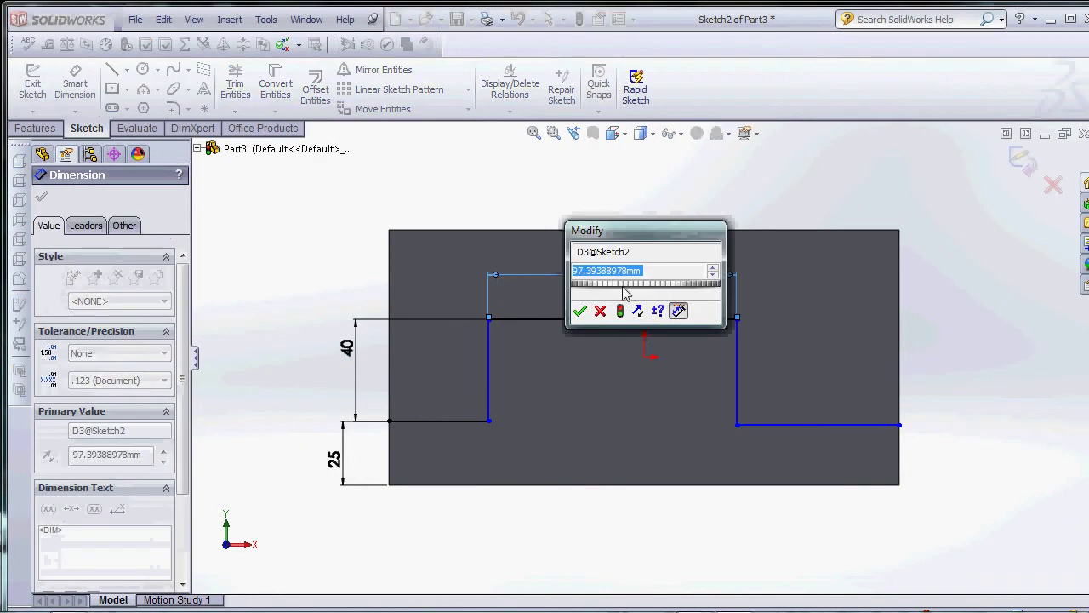
type("100")
key("Return")
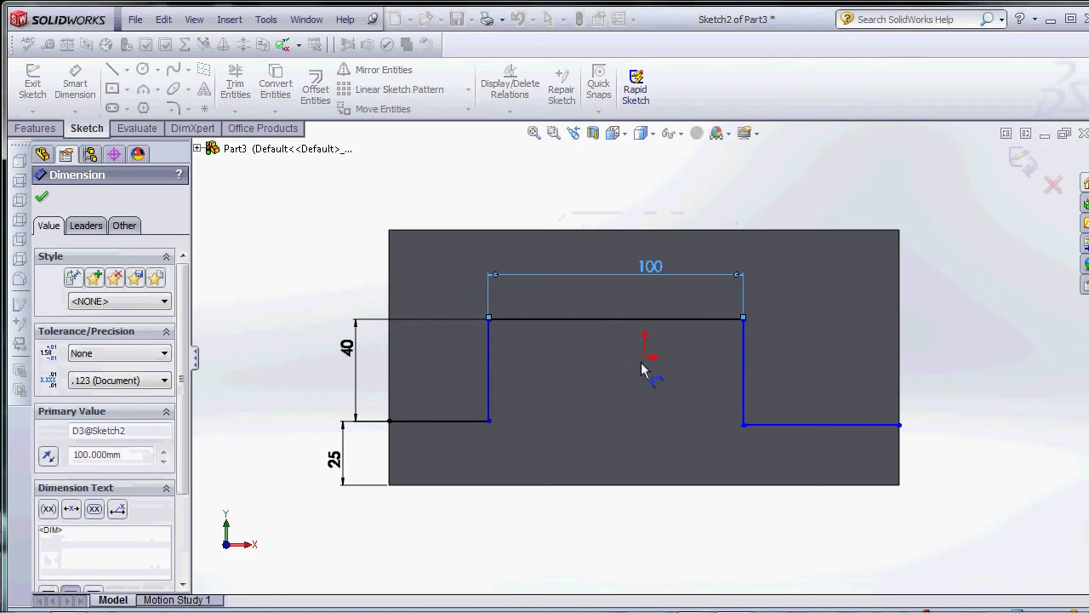
key("Escape")
left_click(490, 369)
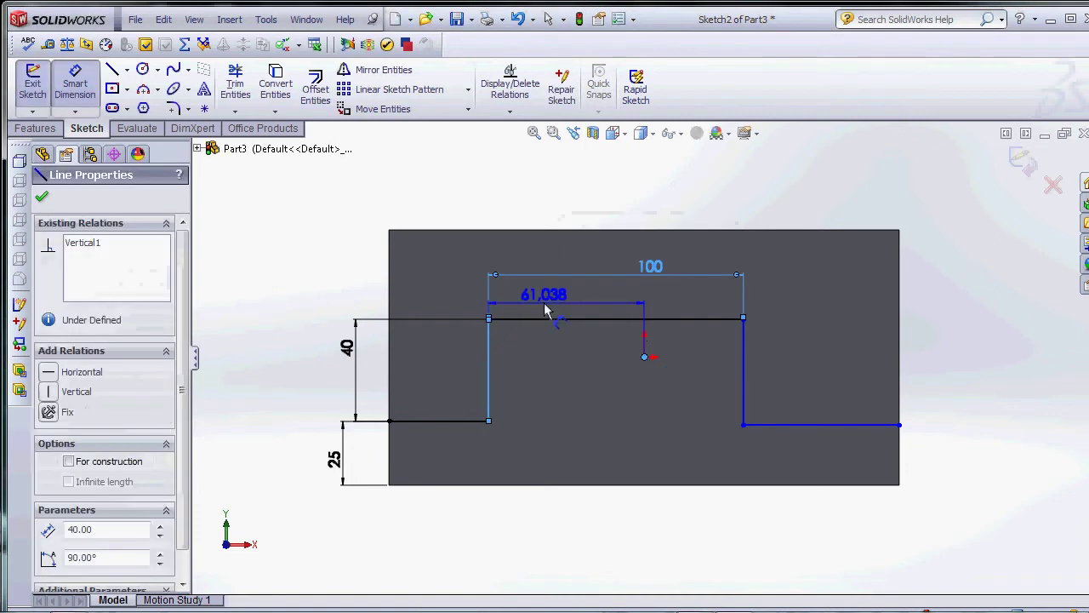
left_click(547, 308)
type("50")
key("Return")
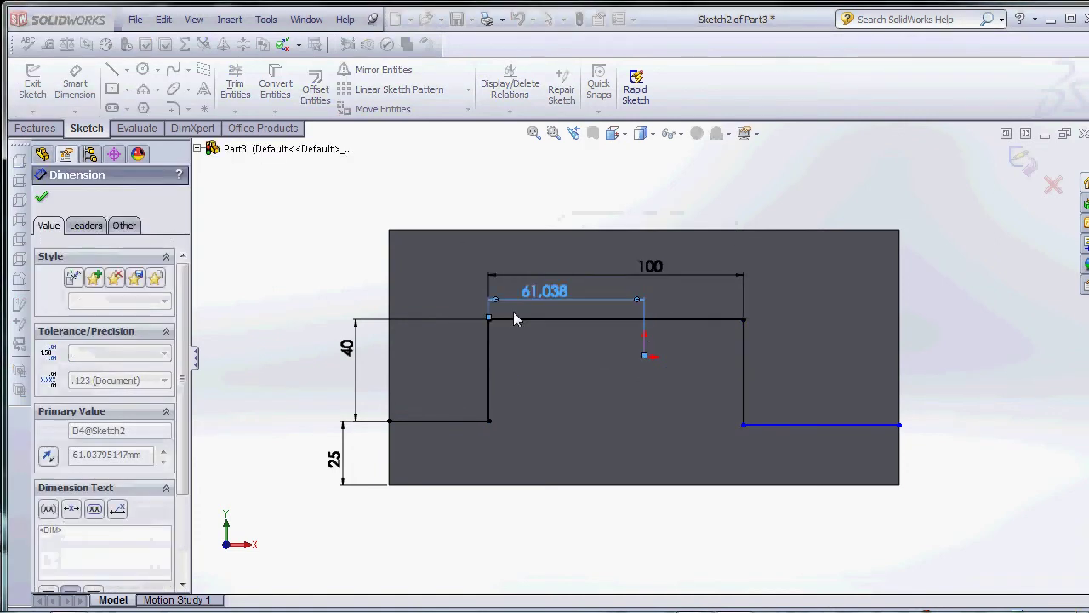
key("Escape")
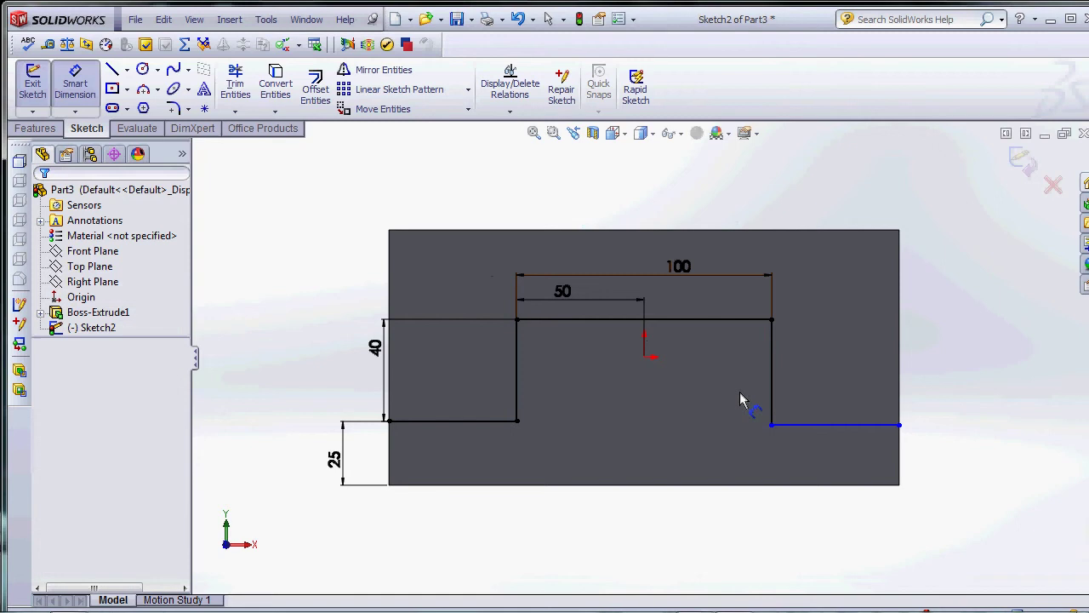
Add a Horizontal relation between the two lower endpoints of the stepped path
key("Escape")
left_click(771, 425)
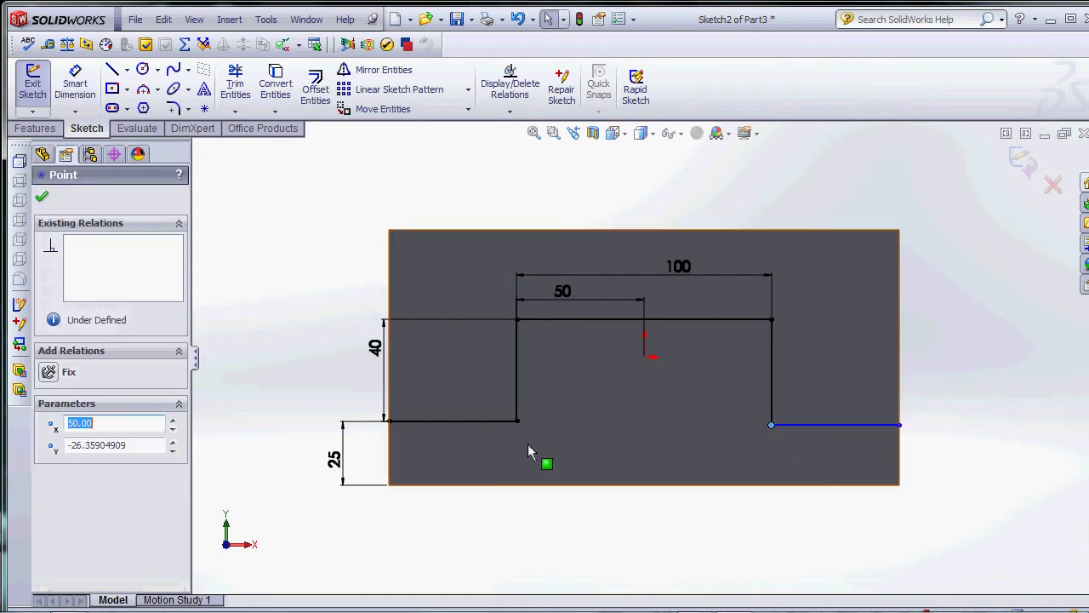
left_click(516, 420, "ctrl")
left_click(48, 473)
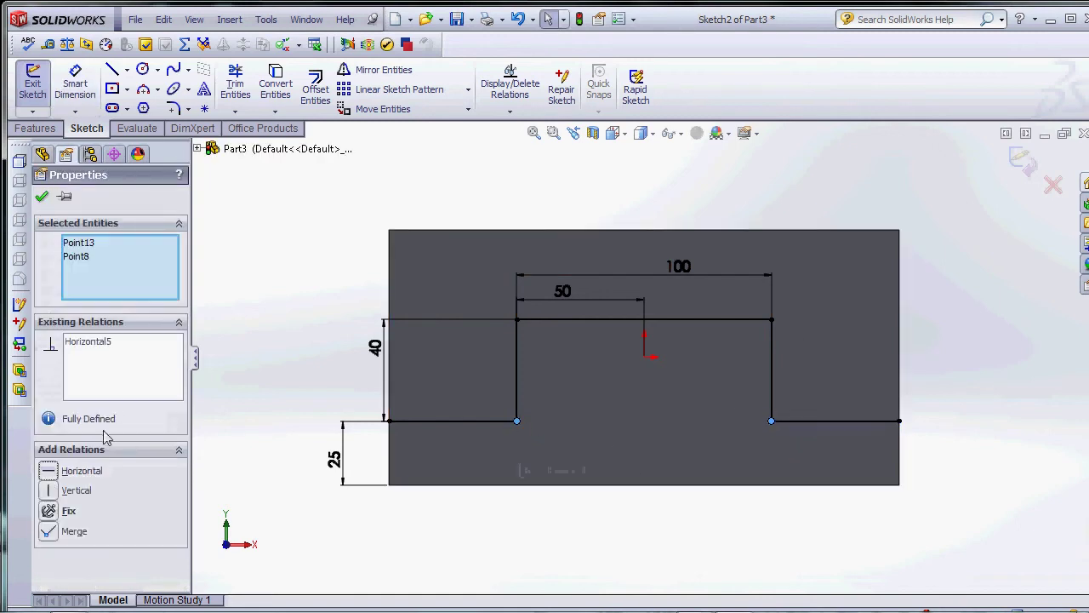
left_click(306, 276)
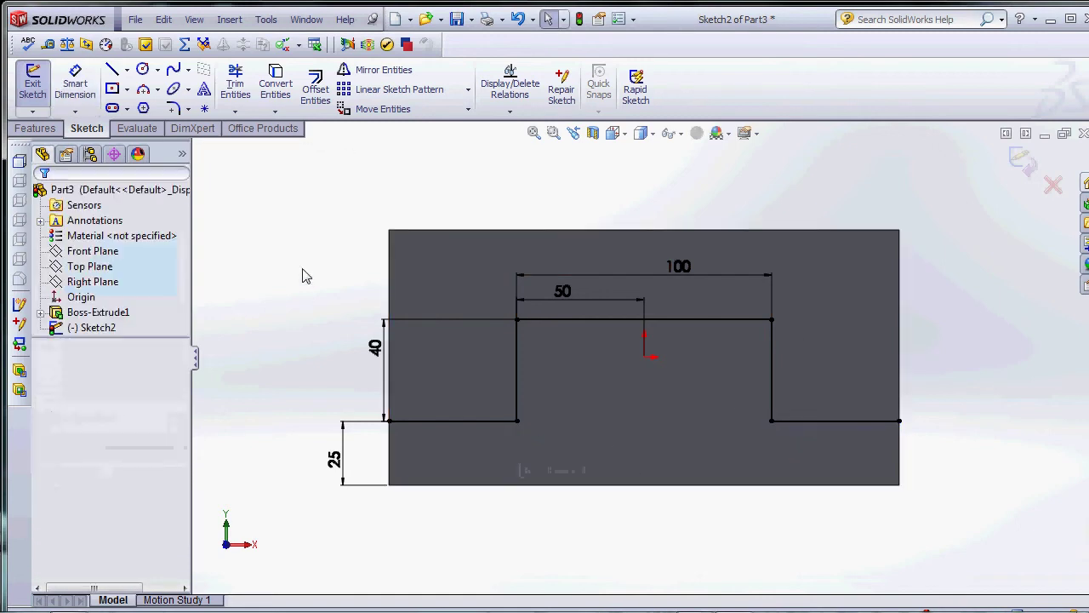
Fillet all four corners of the step with a 15 mm radius
left_click(174, 109)
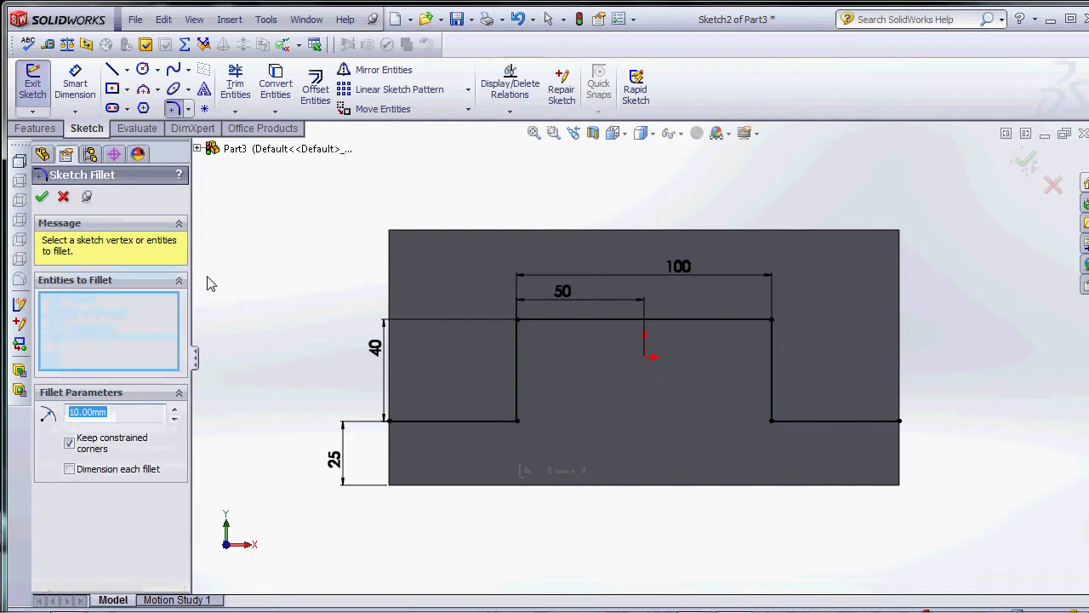
left_click(517, 321)
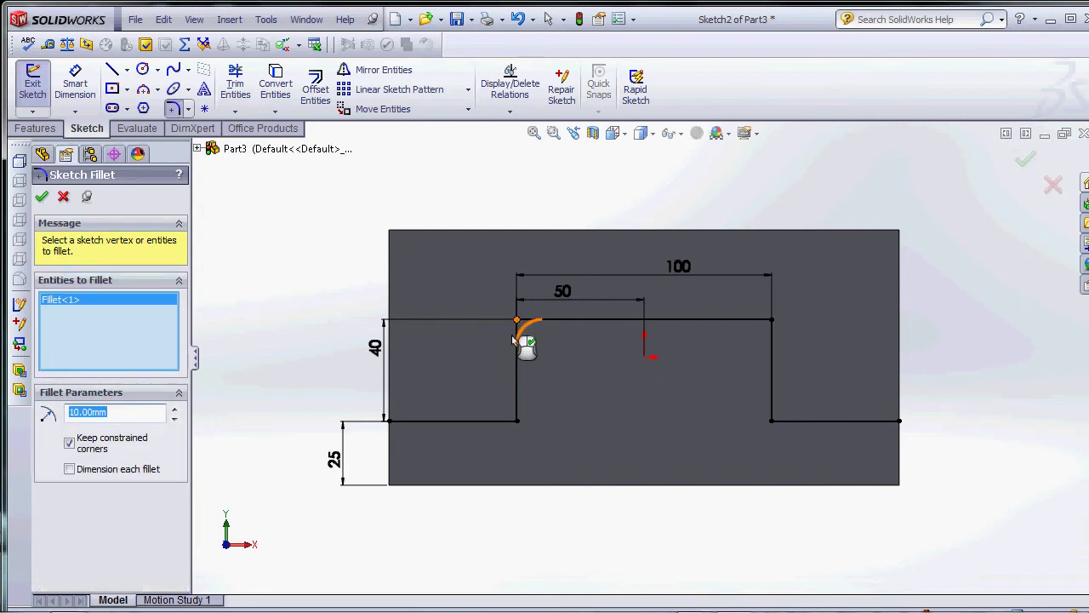
left_click(517, 421)
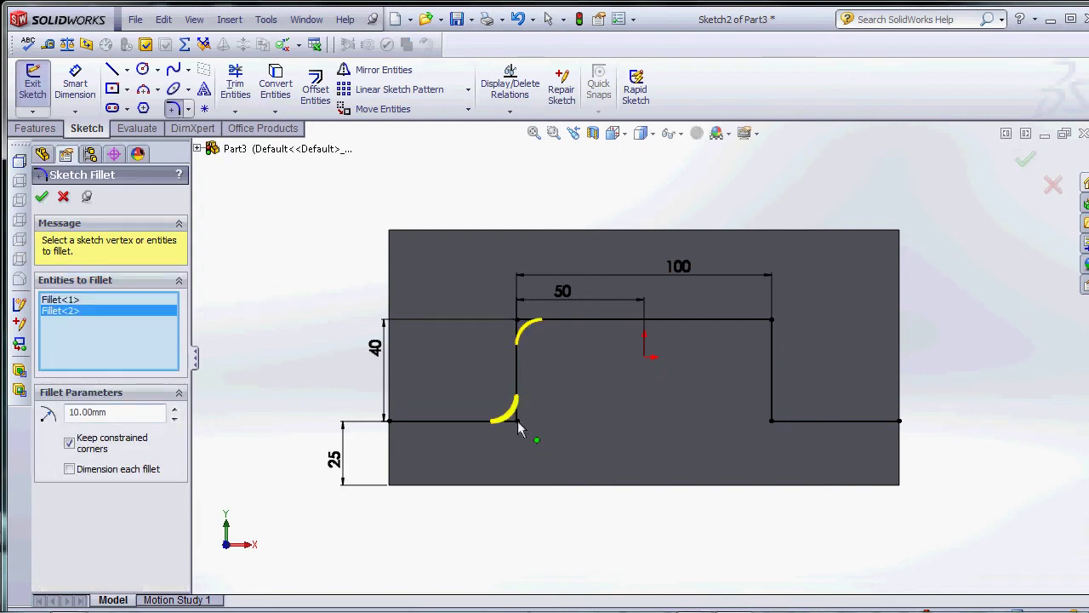
left_click(771, 321)
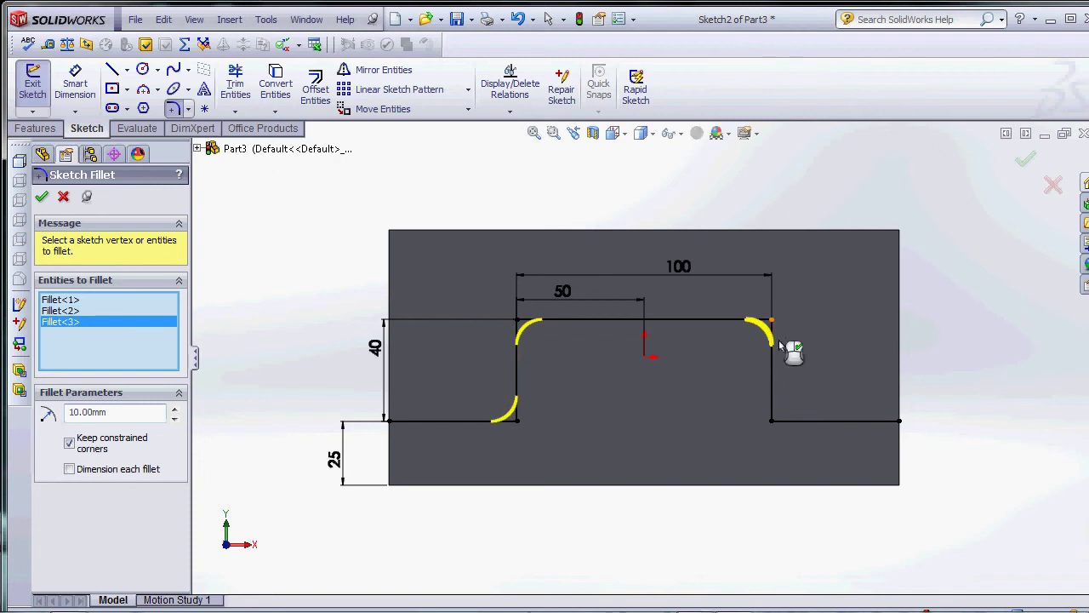
left_click(772, 420)
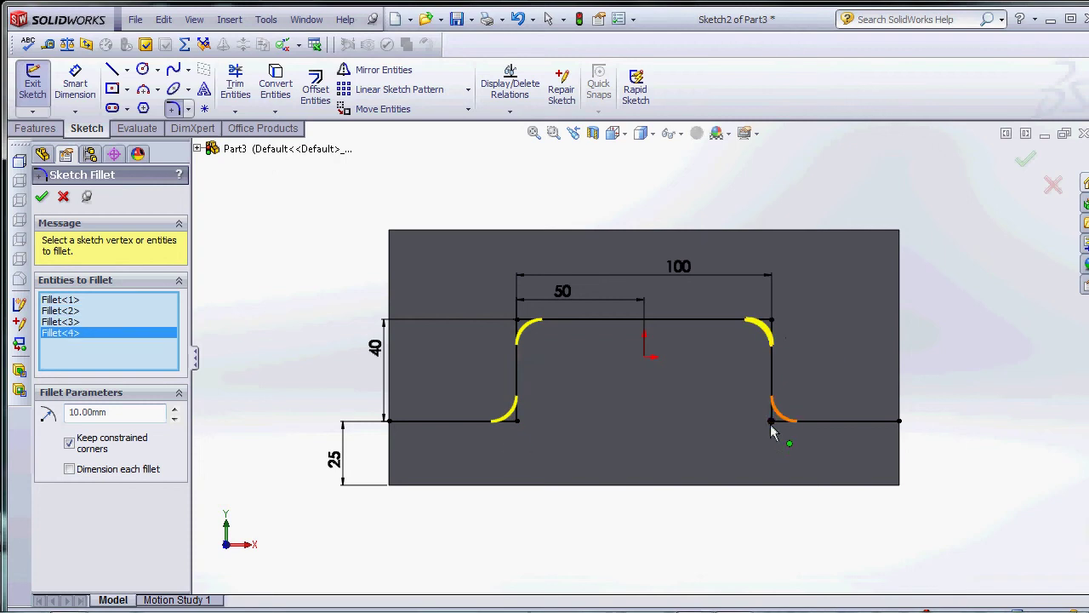
left_click(175, 409)
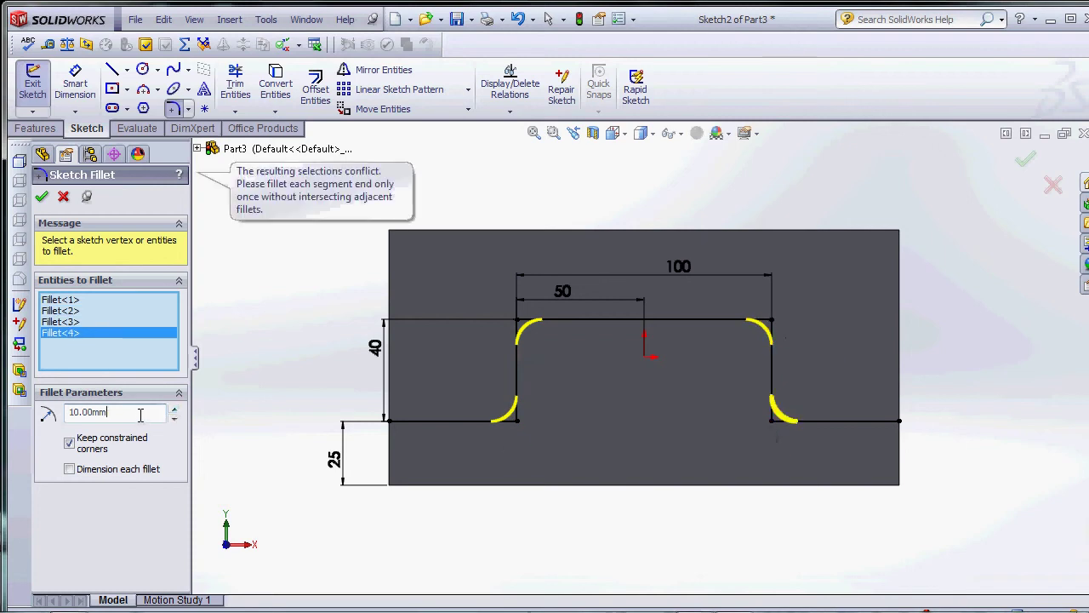
type("15")
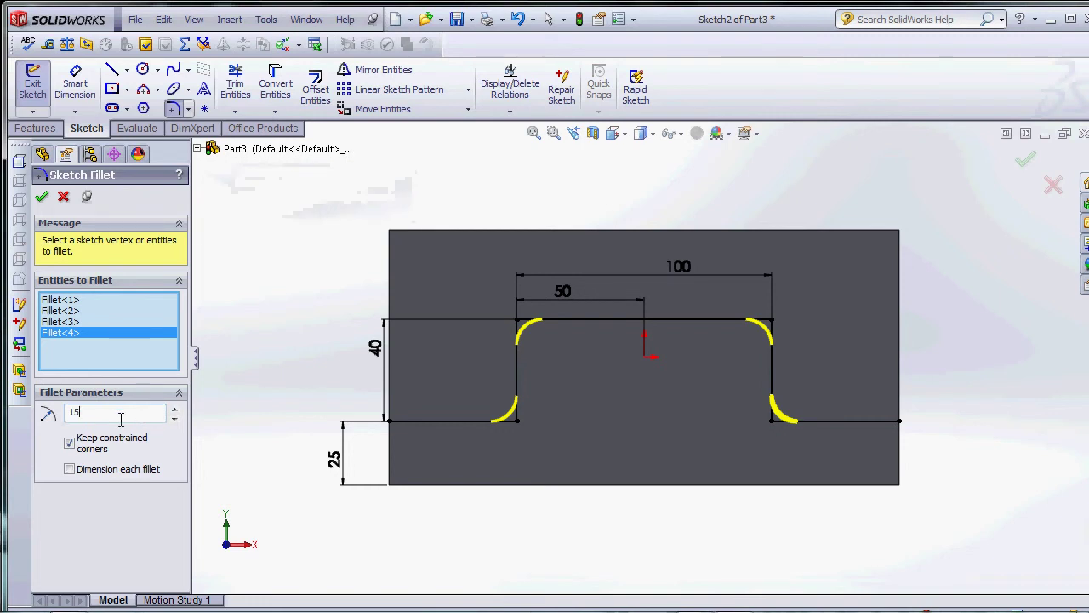
left_click(71, 444)
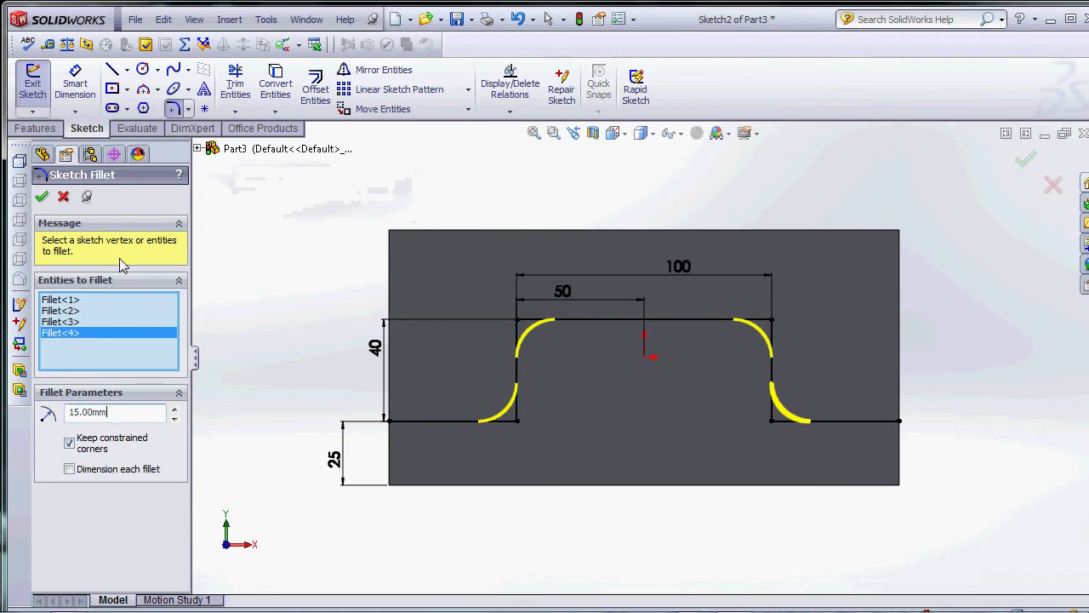
left_click(44, 199)
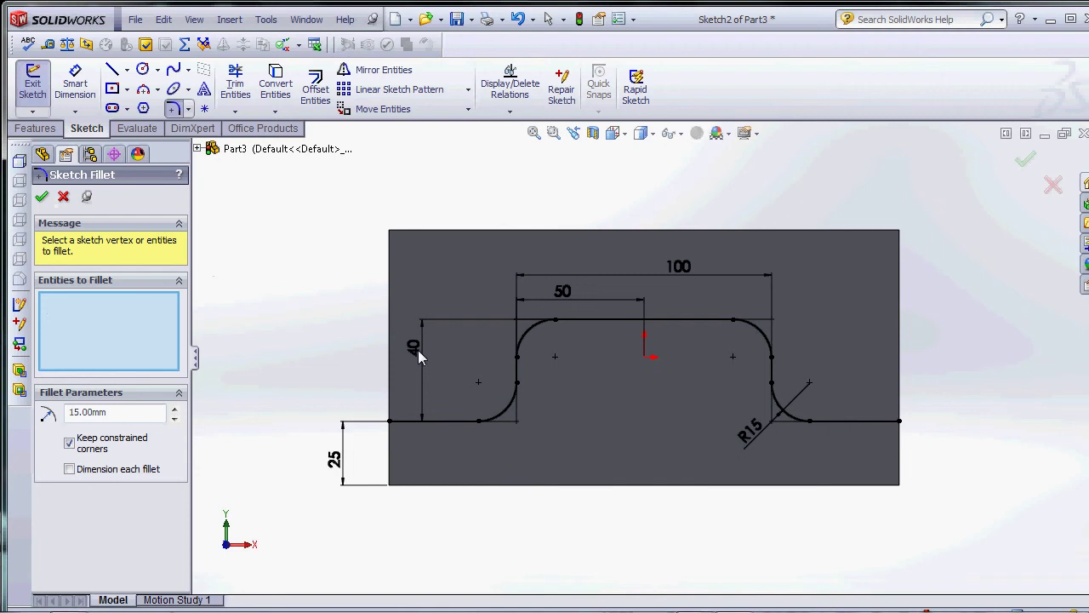
left_click(61, 198)
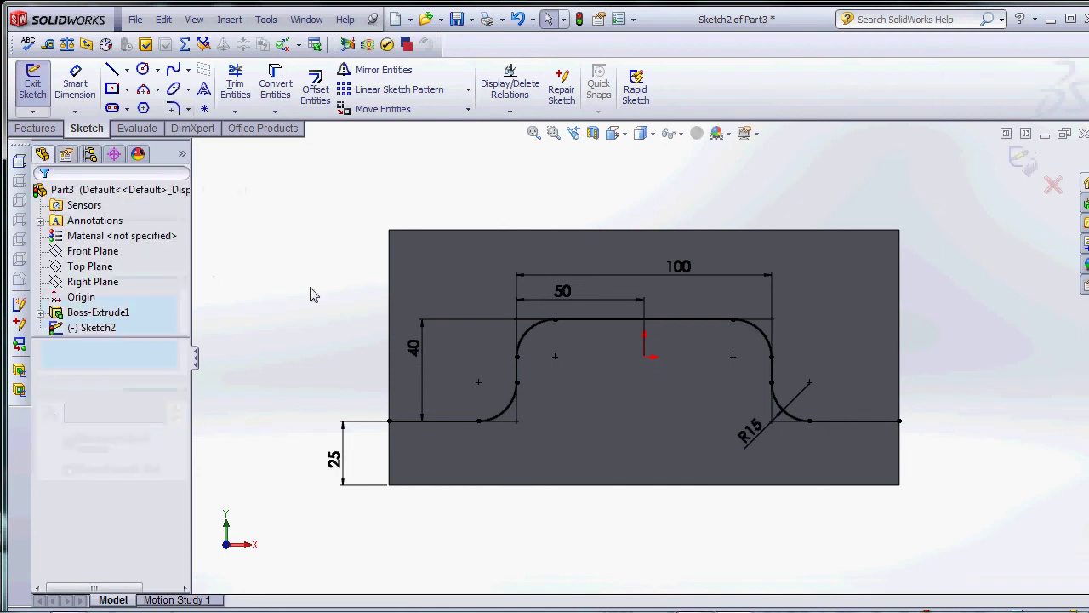
Change the 40 mm step height dimension to 50
double_click(413, 347)
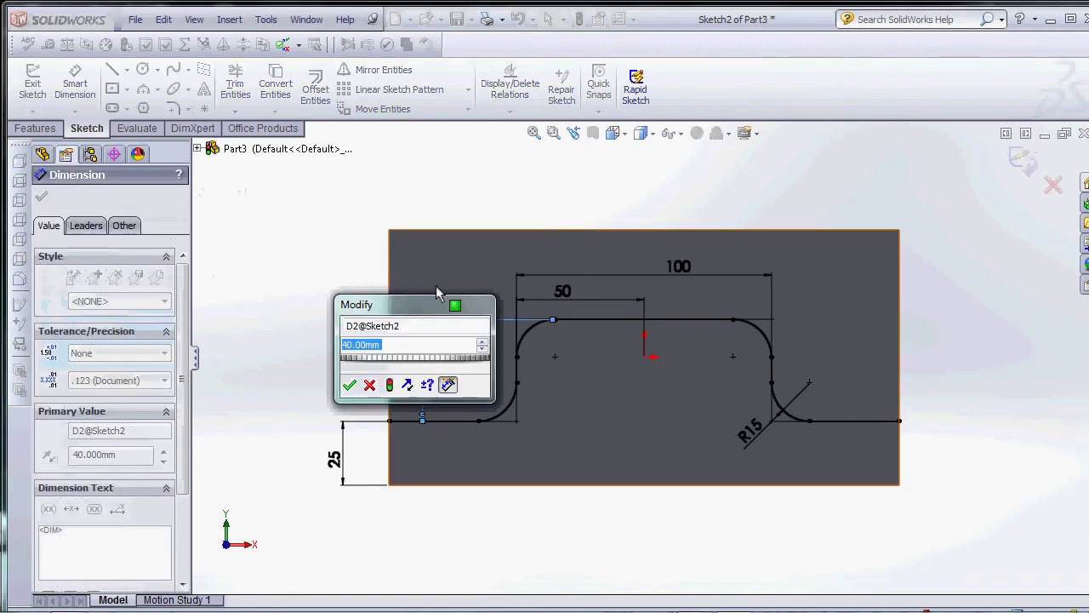
type("50")
key("Return")
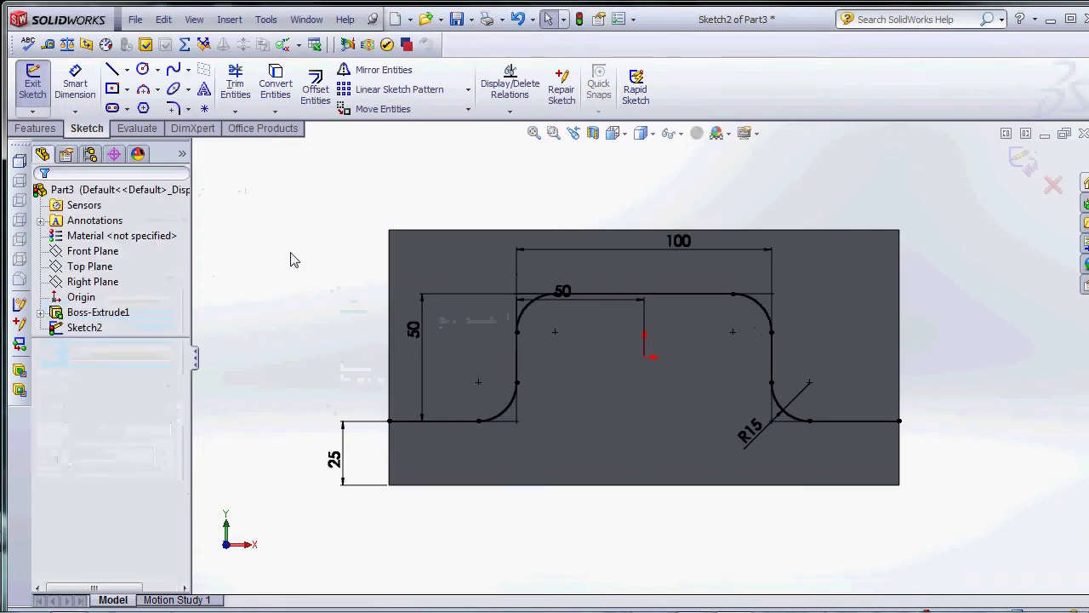
Exit the path sketch, select Sketch2 in the feature tree, and turn the block to show its left end
mouse_move(316, 287)
middle_mouse_down()
mouse_move(324, 248)
mouse_move(309, 168)
mouse_move(294, 190)
middle_mouse_up()
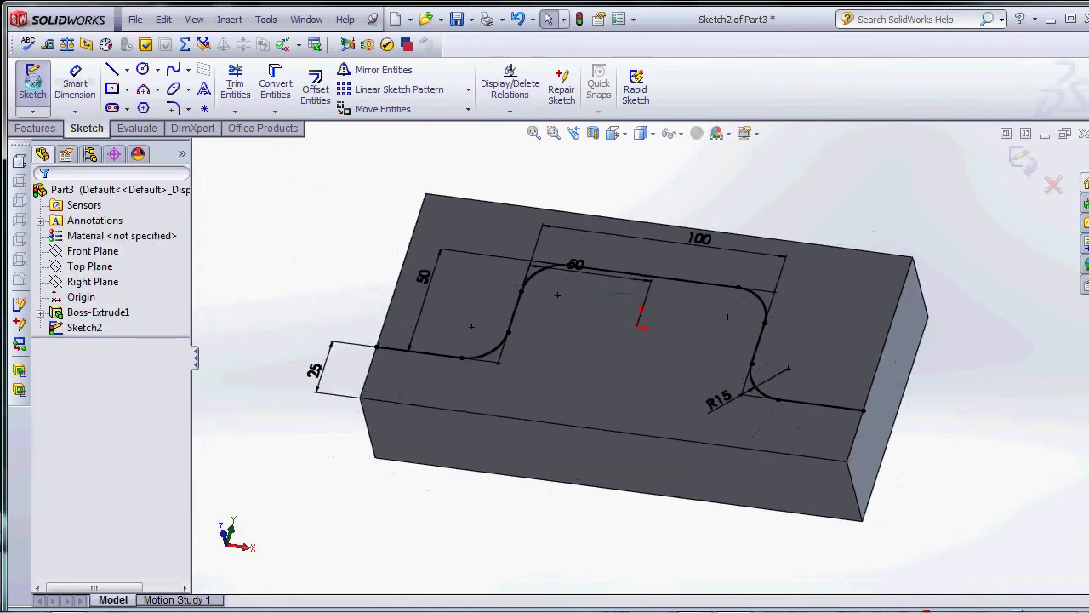
left_click(33, 81)
left_click(273, 245)
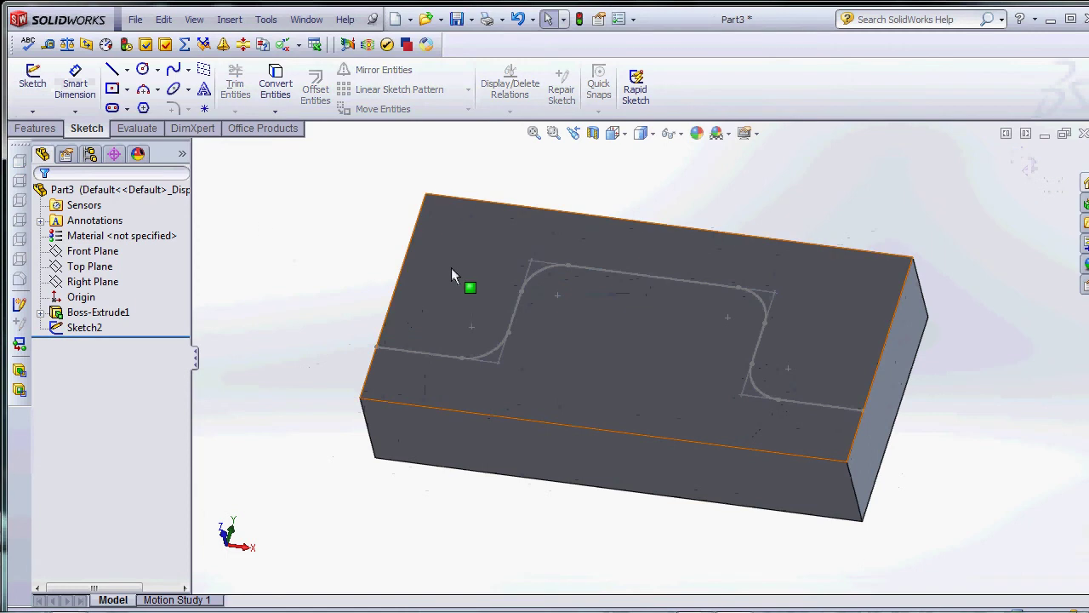
left_click(81, 329)
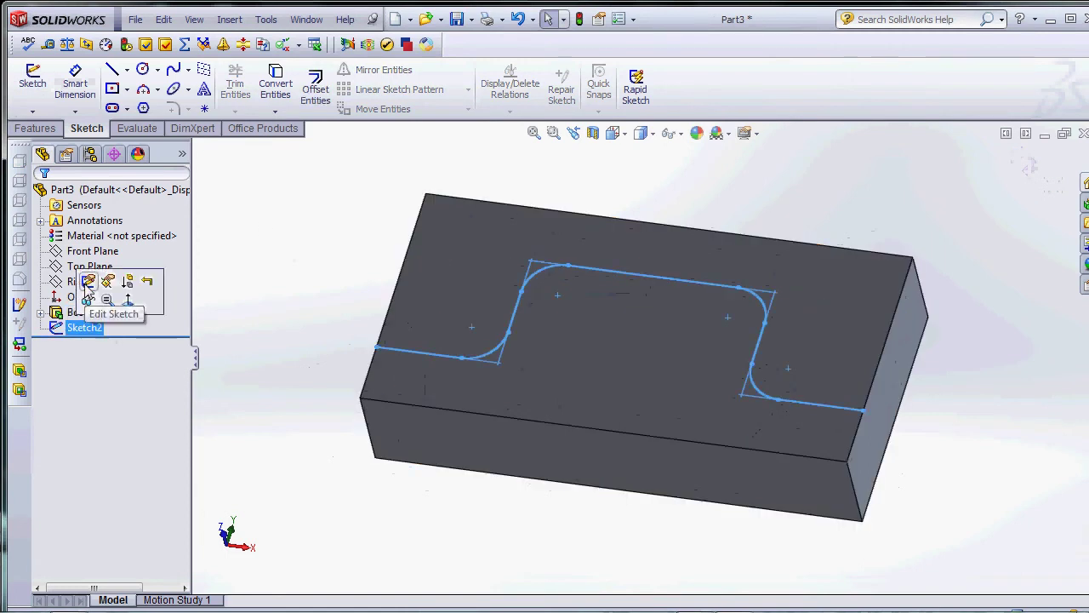
left_click(83, 286)
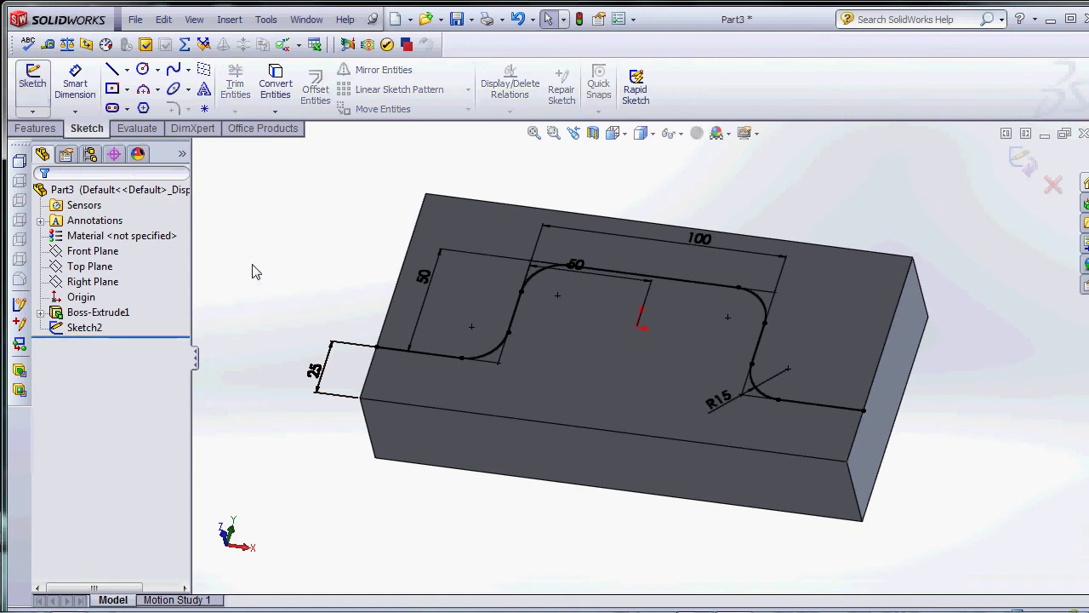
middle_click_drag(252, 270, 422, 381)
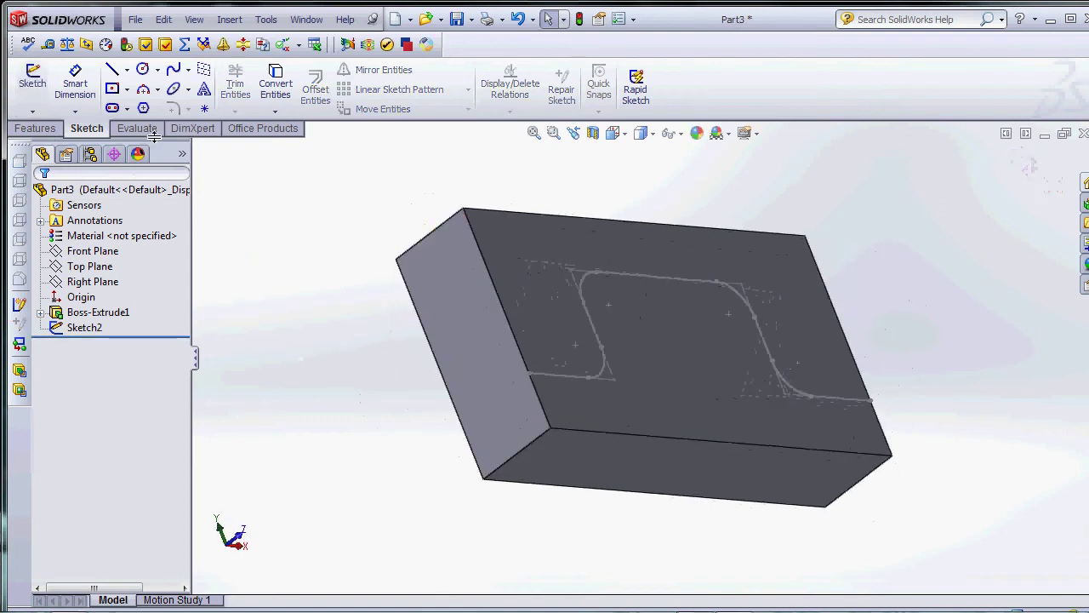
Start a sketch on the block's left end face and draw a circle centred at the path's start
left_click(44, 92)
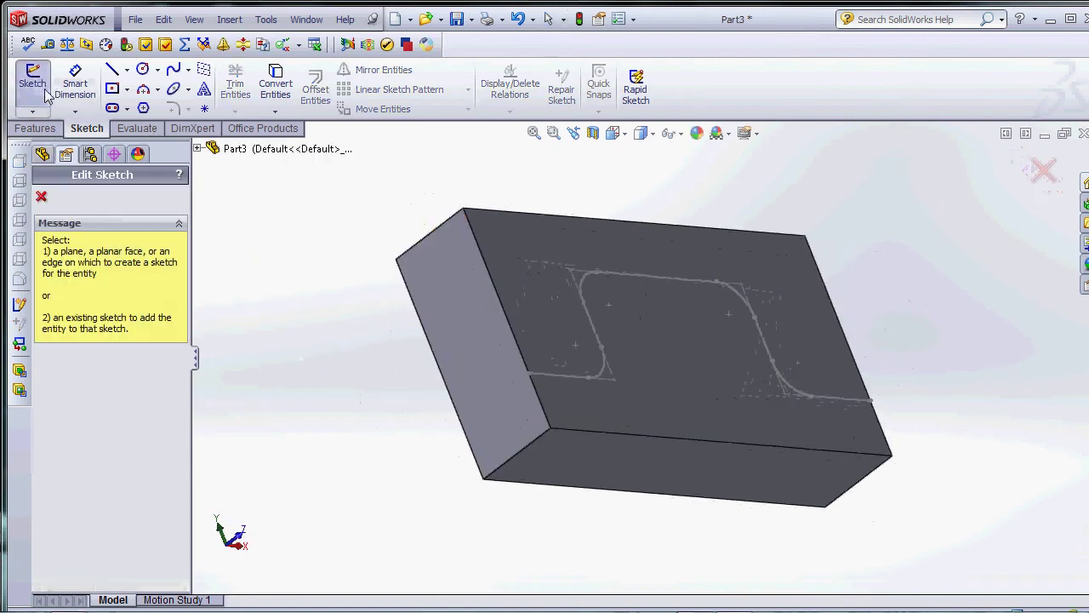
left_click(501, 381)
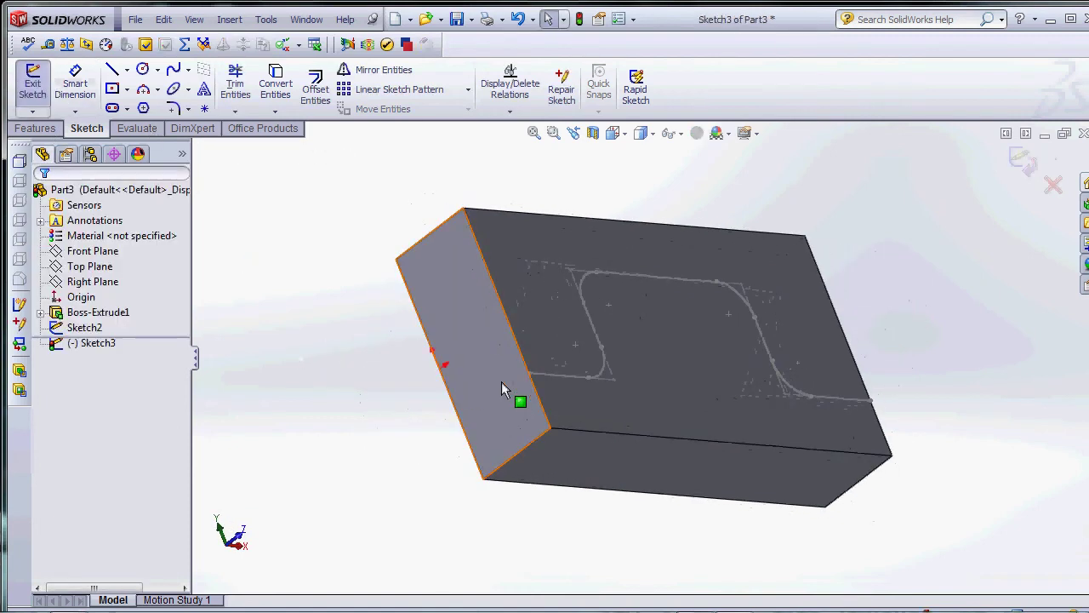
left_click(143, 69)
scroll(554, 374, "down", 2)
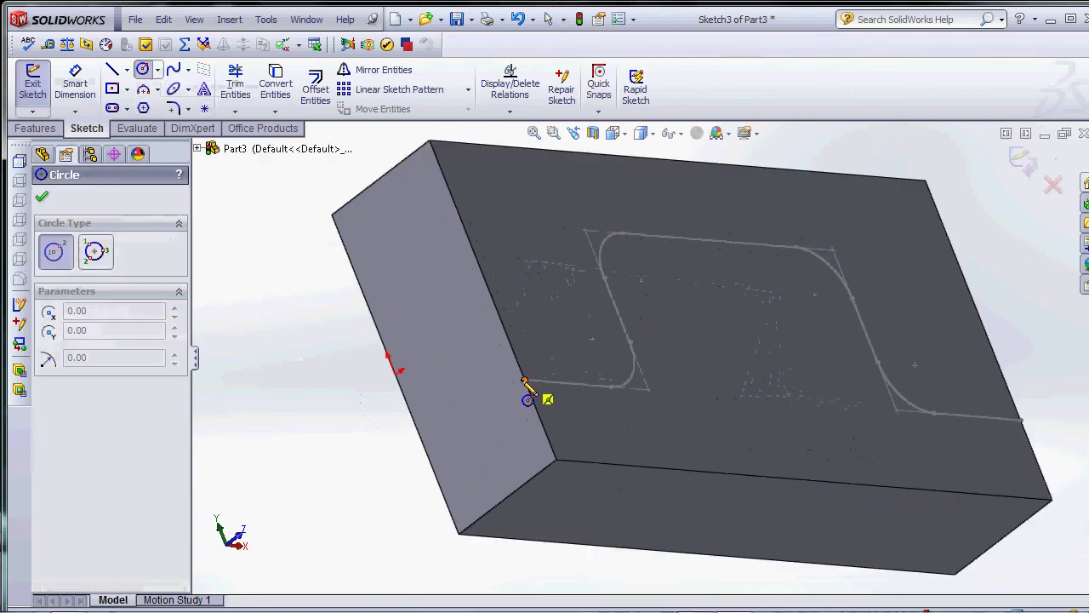
left_click(525, 380)
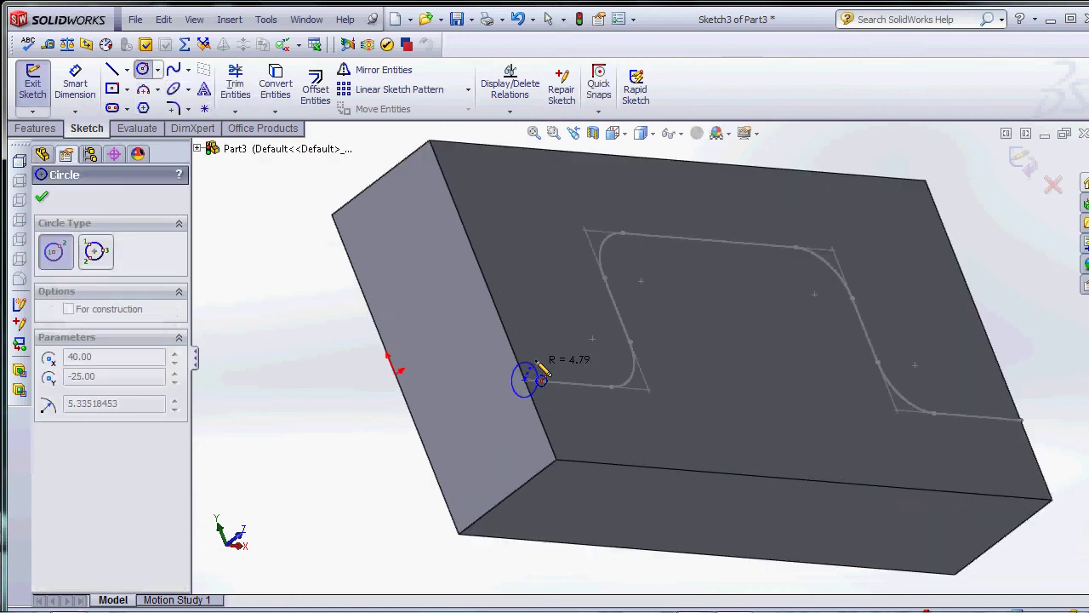
left_click(544, 371)
key("d")
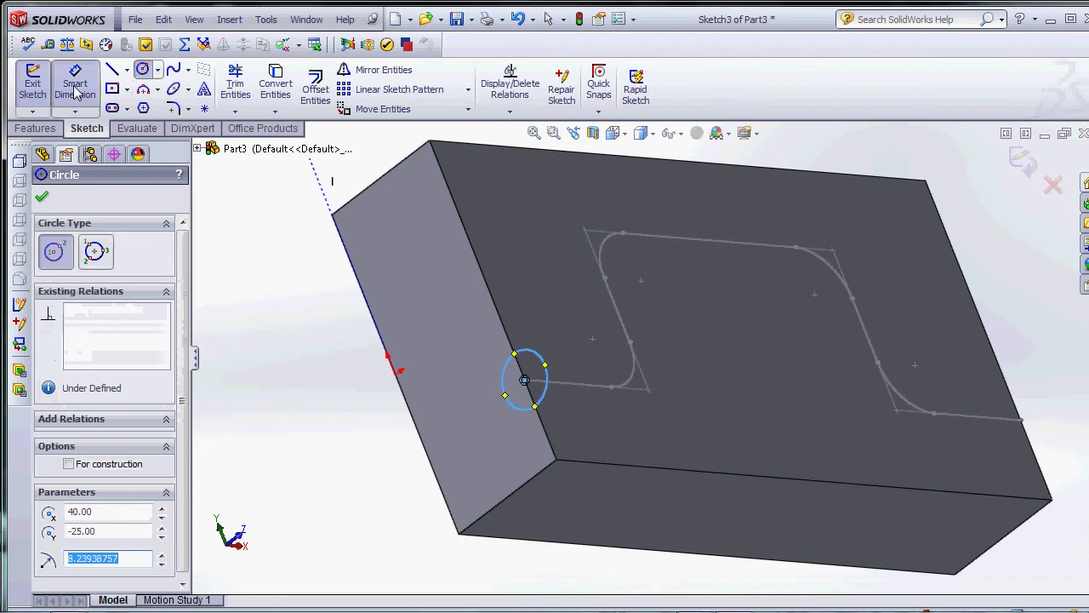
Dimension the circle to a 15 mm diameter
left_click(533, 361)
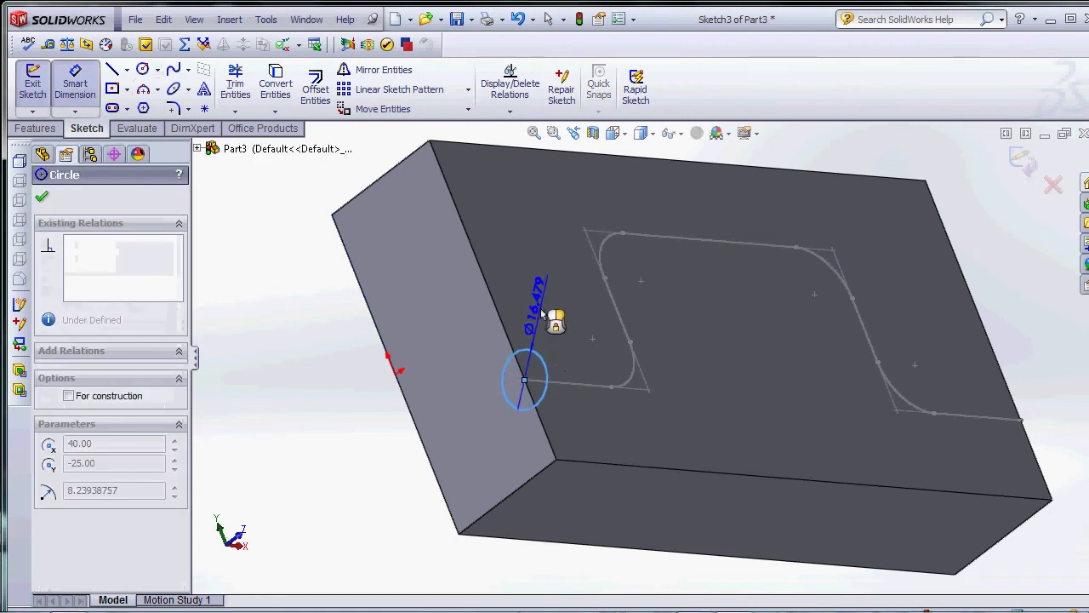
left_click(544, 315)
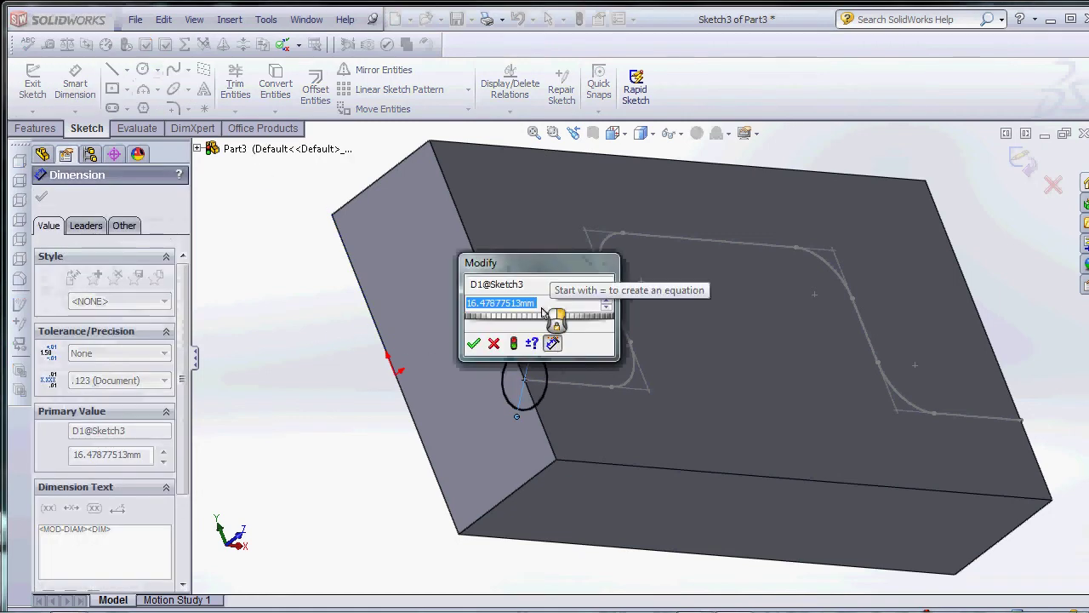
type("15")
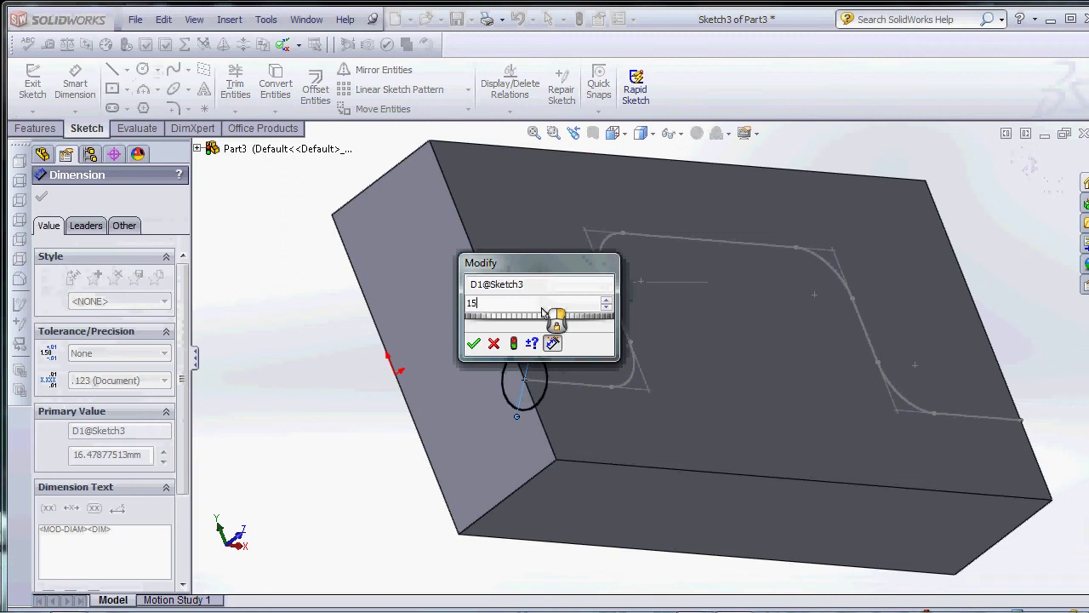
key("Return")
mouse_move(541, 316)
middle_mouse_down()
mouse_move(499, 364)
mouse_move(492, 320)
mouse_move(424, 314)
middle_mouse_up()
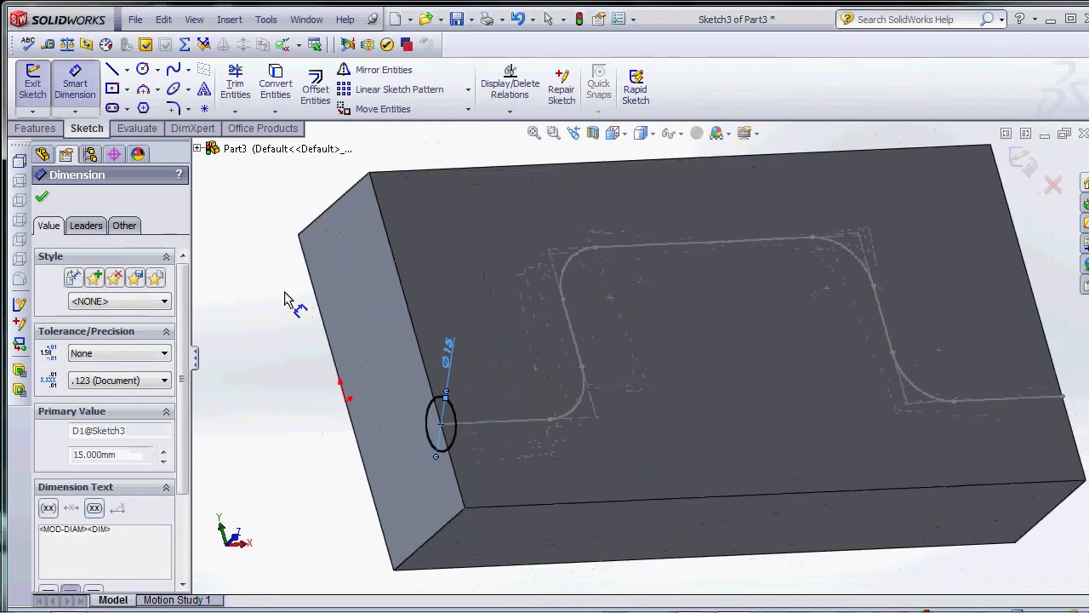
key("Escape")
left_click(73, 96)
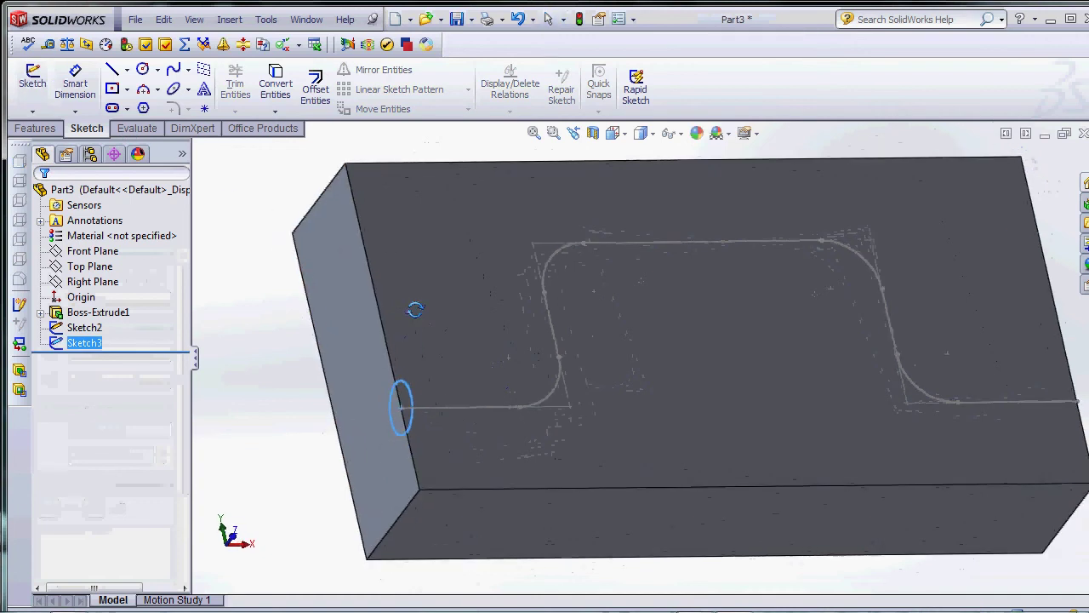
Create Cut-Sweep1 by sweeping the Ø15 circle (Sketch3) along the Sketch2 stepped path
left_click(229, 19)
mouse_move(250, 59)
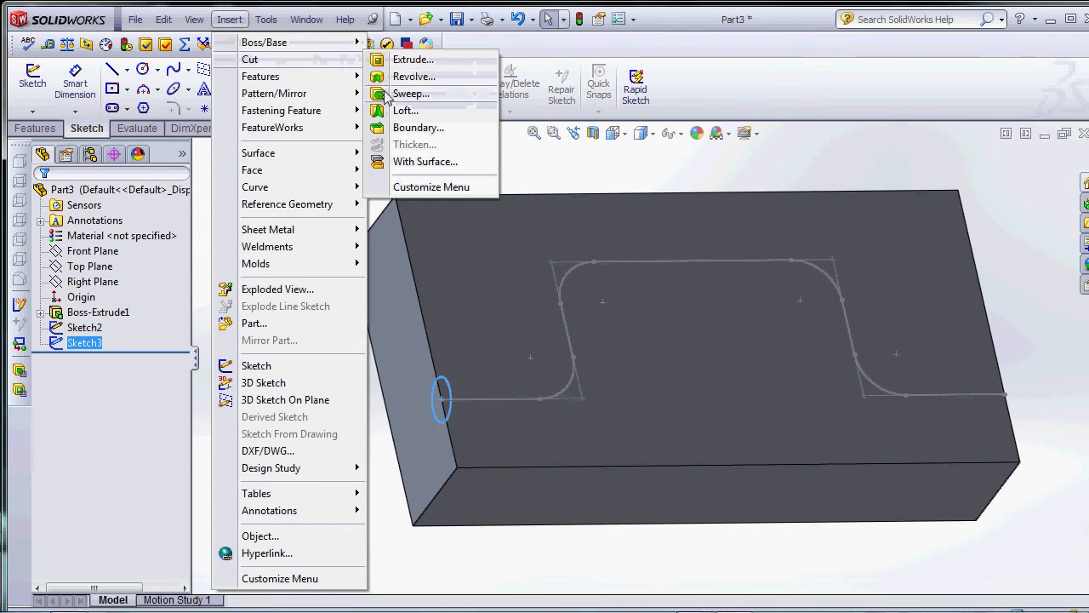
left_click(387, 94)
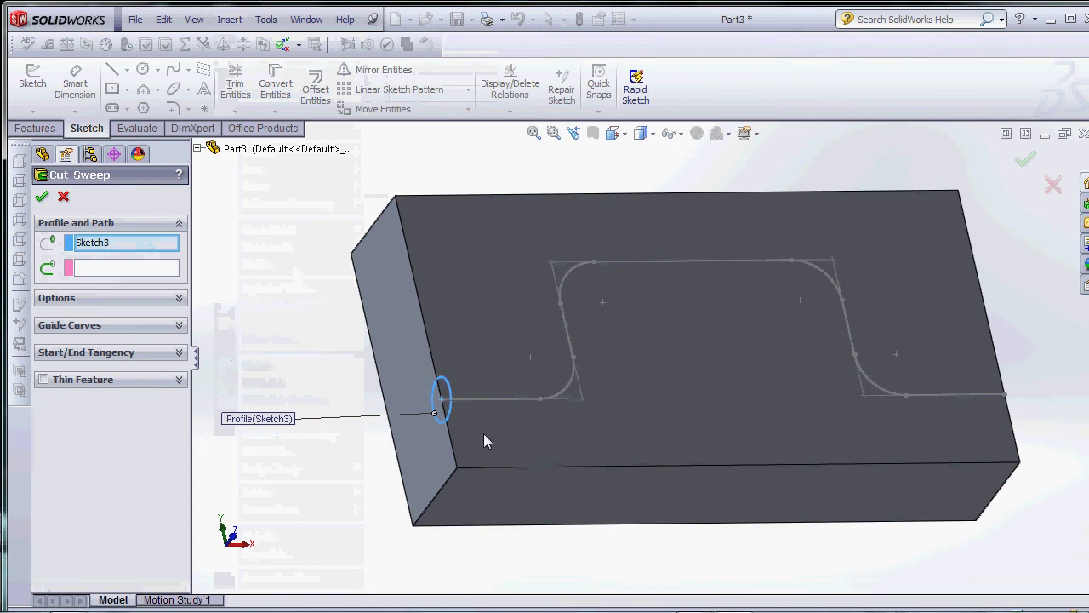
left_click(144, 270)
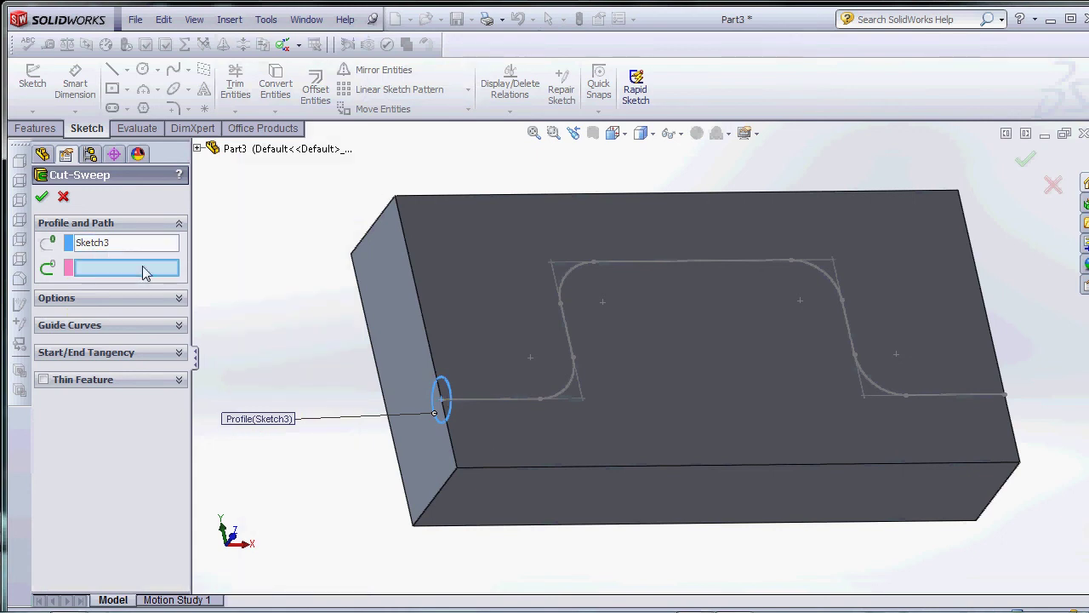
left_click(197, 150)
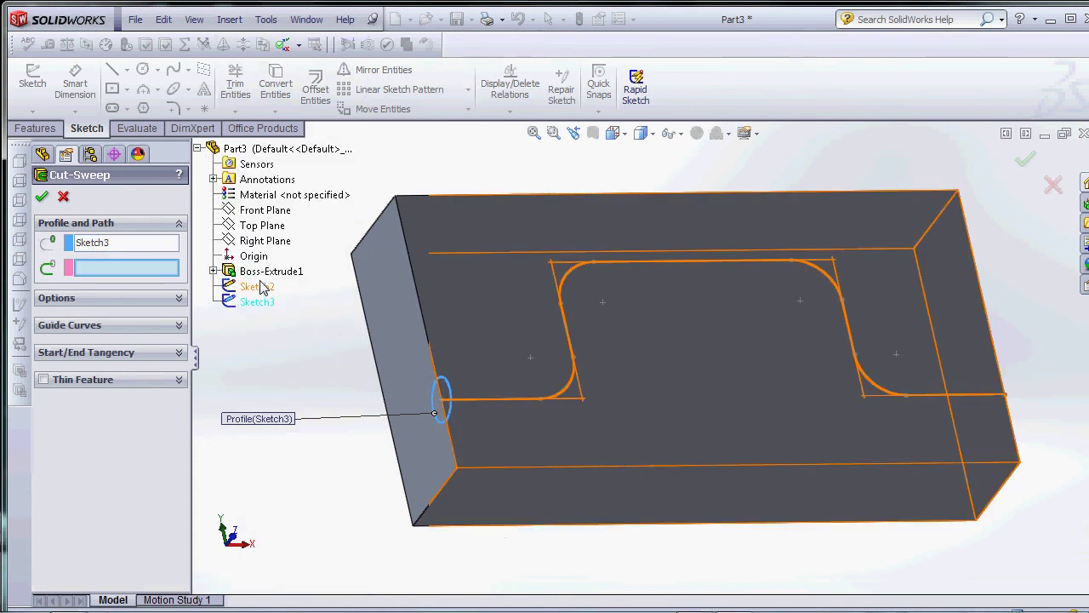
left_click(257, 288)
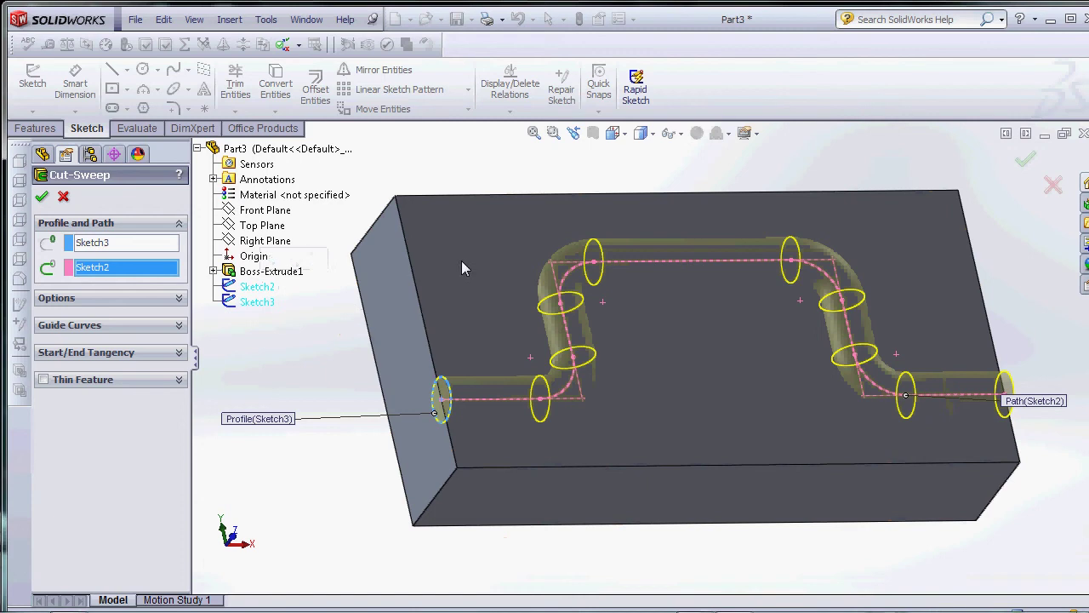
mouse_move(461, 260)
middle_mouse_down()
mouse_move(530, 178)
mouse_move(426, 235)
mouse_move(425, 267)
middle_mouse_up()
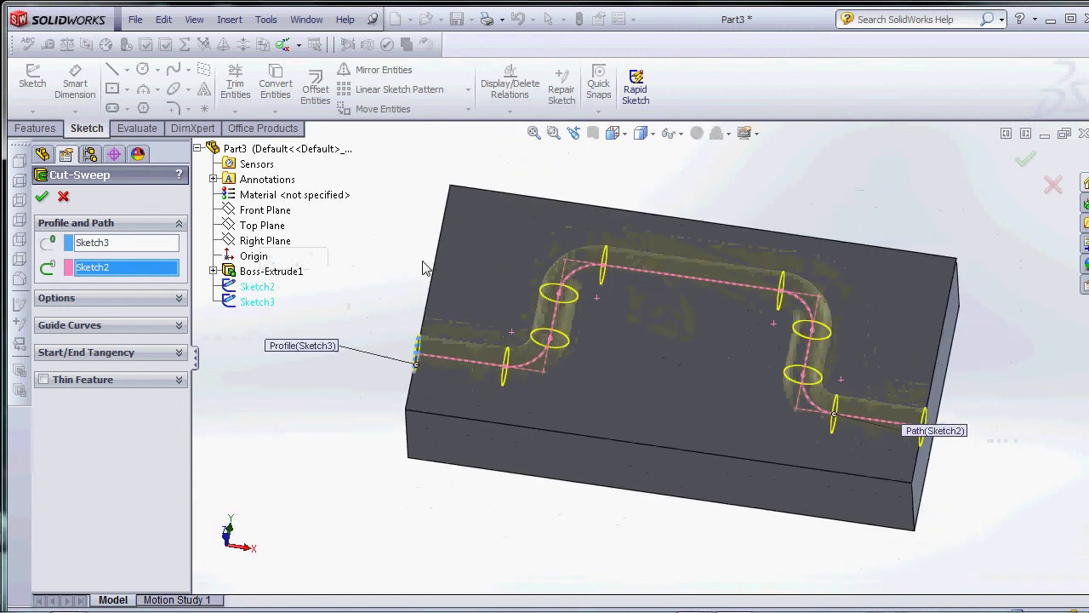
left_click(47, 198)
mouse_move(336, 306)
middle_mouse_down()
mouse_move(382, 199)
mouse_move(413, 202)
mouse_move(440, 223)
mouse_move(409, 337)
mouse_move(425, 263)
mouse_move(382, 221)
mouse_move(358, 230)
mouse_move(354, 244)
mouse_move(523, 236)
mouse_move(511, 369)
mouse_move(530, 348)
mouse_move(545, 266)
middle_mouse_up()
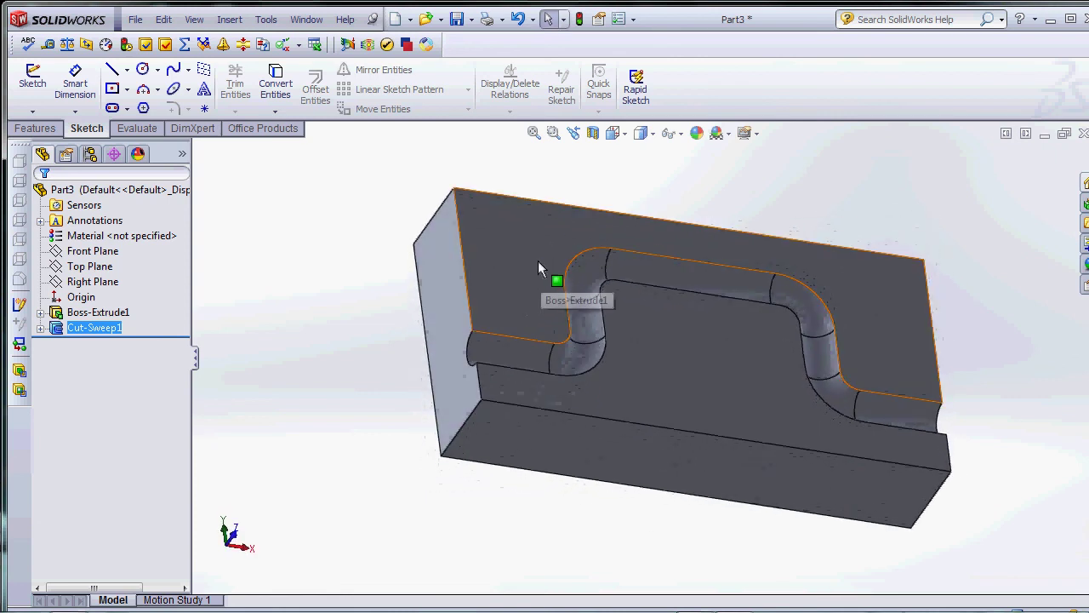
mouse_move(555, 243)
middle_mouse_down()
mouse_move(510, 171)
mouse_move(437, 204)
mouse_move(492, 199)
mouse_move(477, 204)
middle_mouse_up()
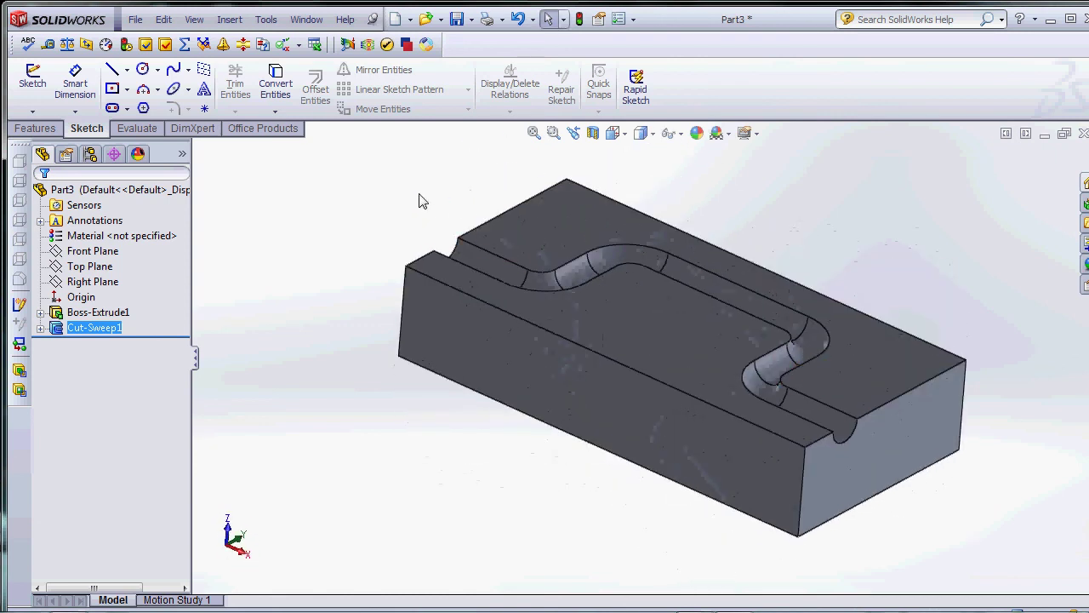